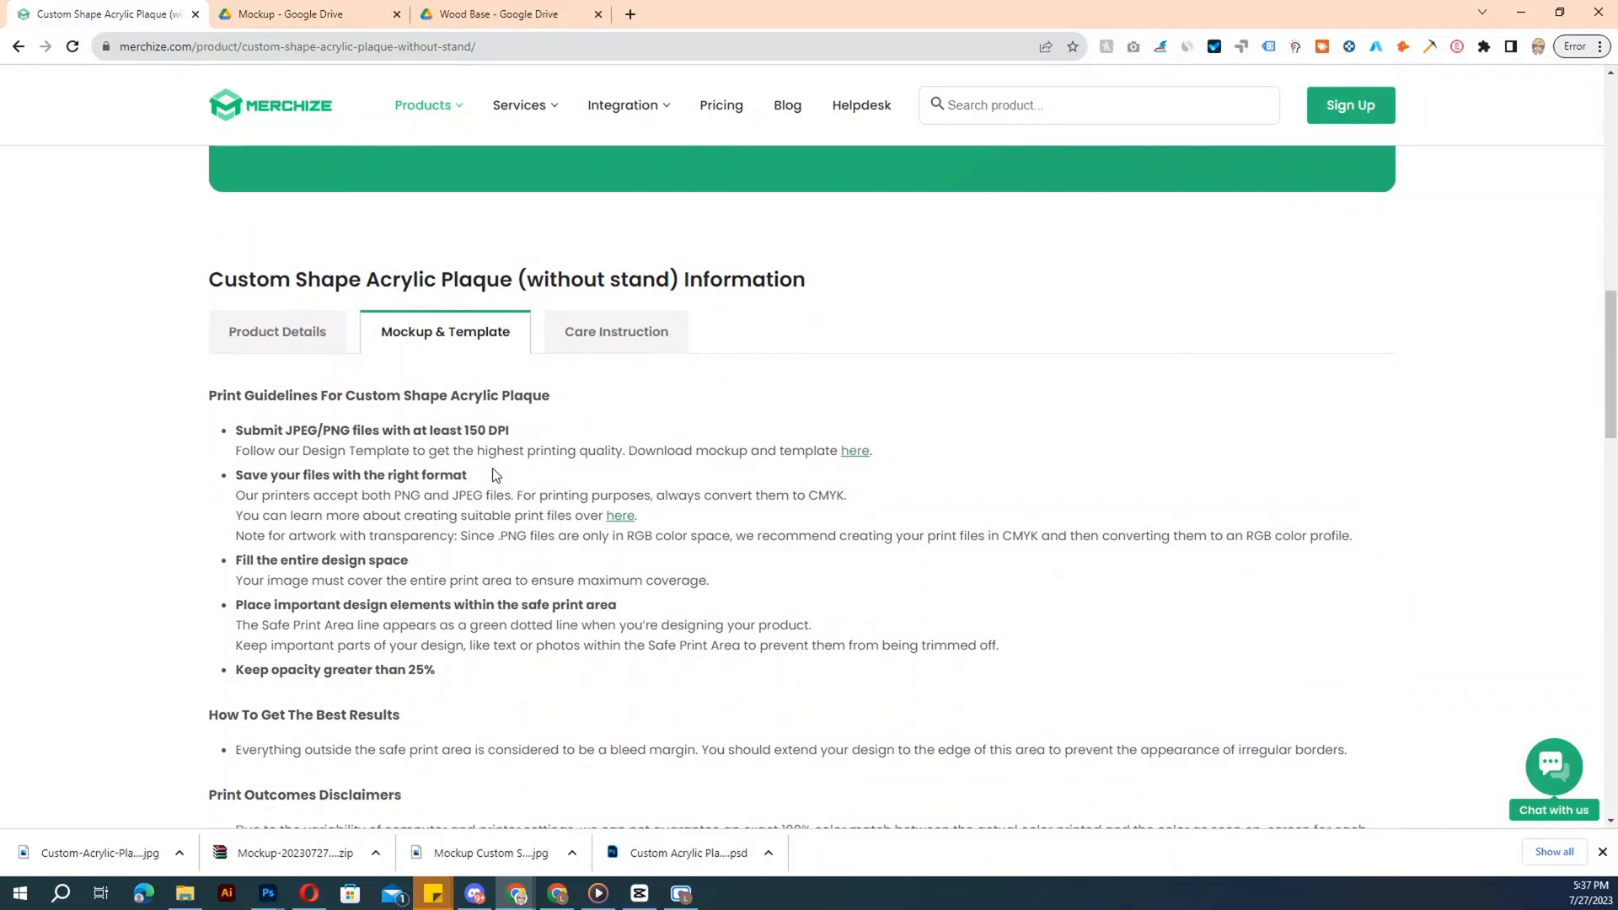
- Open the mockup and template download link in the plaque's print guidelines
click(847, 456)
click(75, 11)
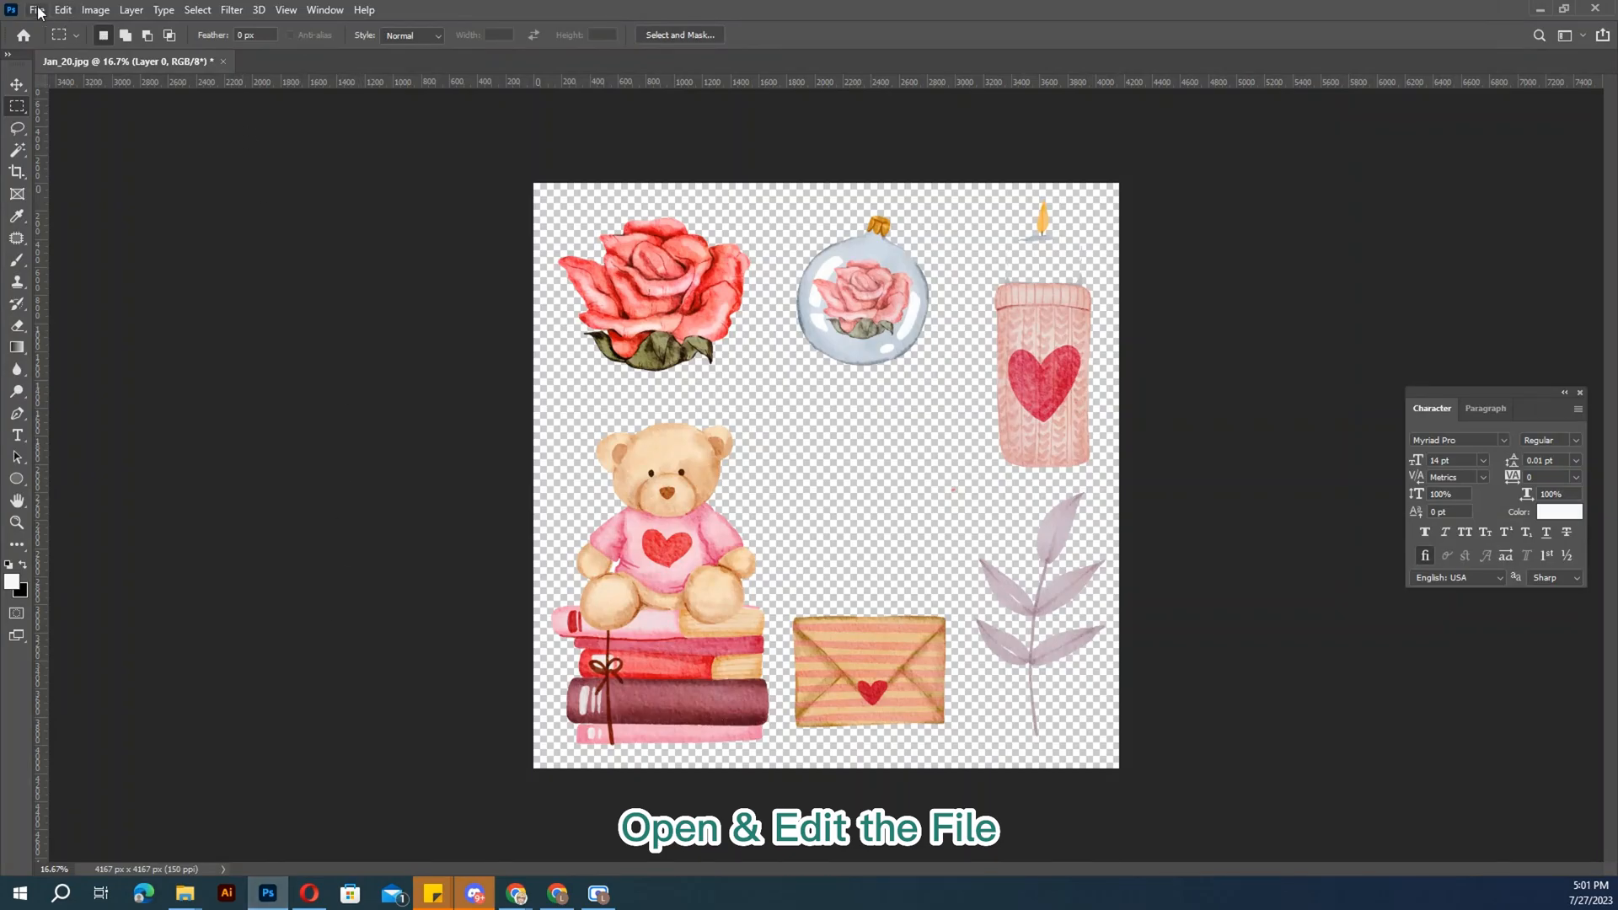
- In Photoshop, open the CSAP Custom Shape Acrylic Plaque (without stand) (1) PSD template
click(38, 12)
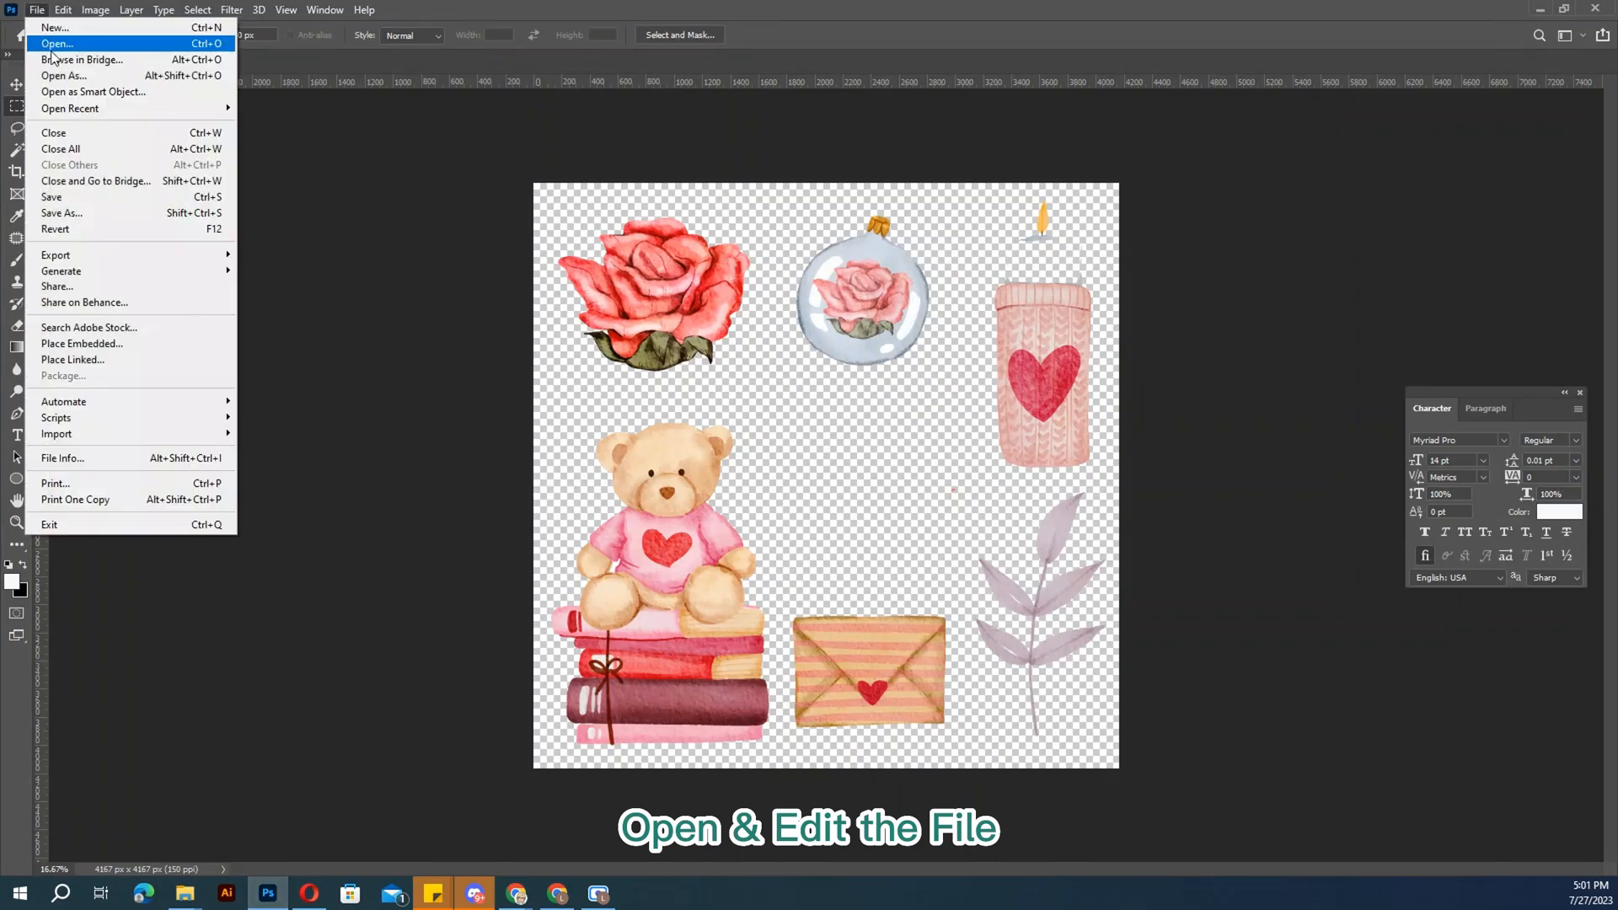
click(51, 35)
double_click(287, 134)
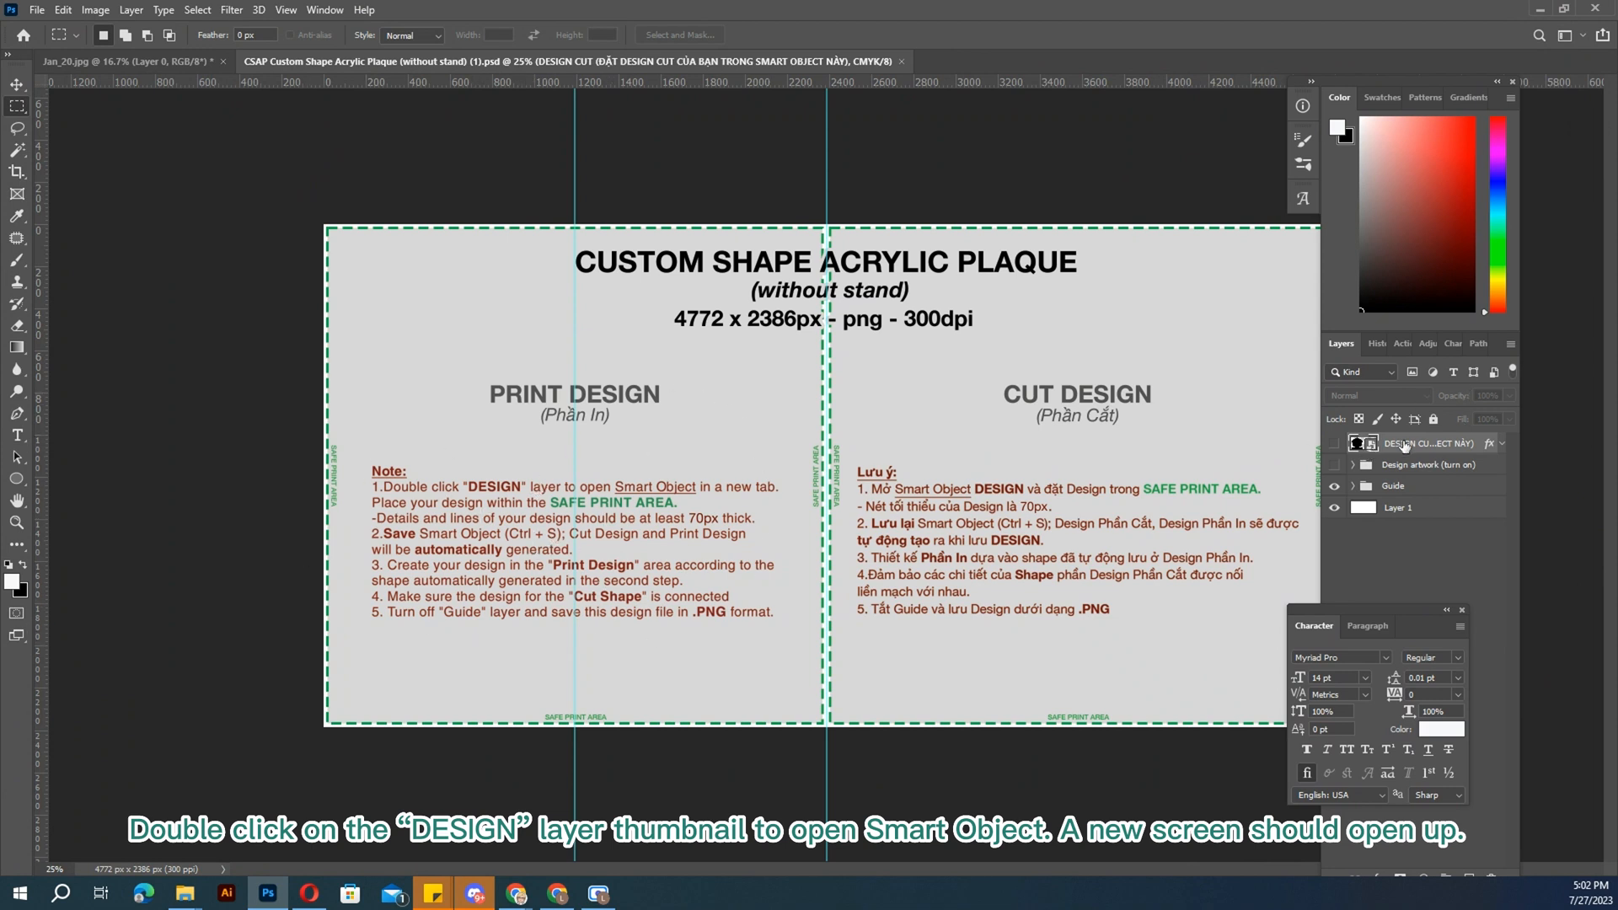
- Open the DESIGN CUT layer's smart object and hide its black sample shape, Layer 5 copy 3
double_click(1369, 449)
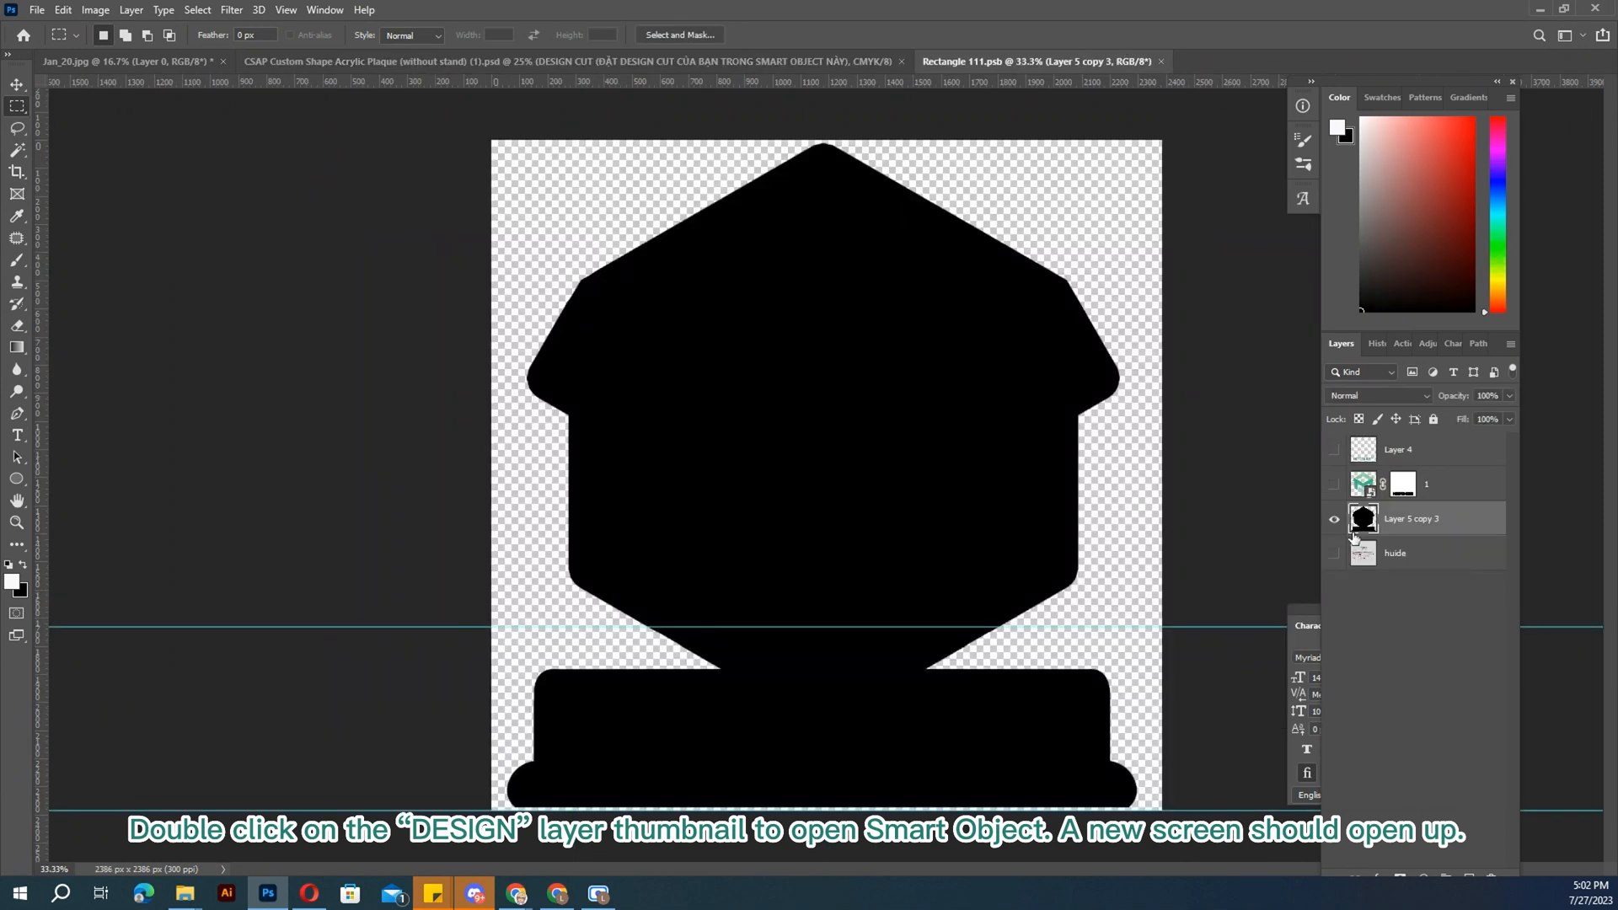
click(1334, 520)
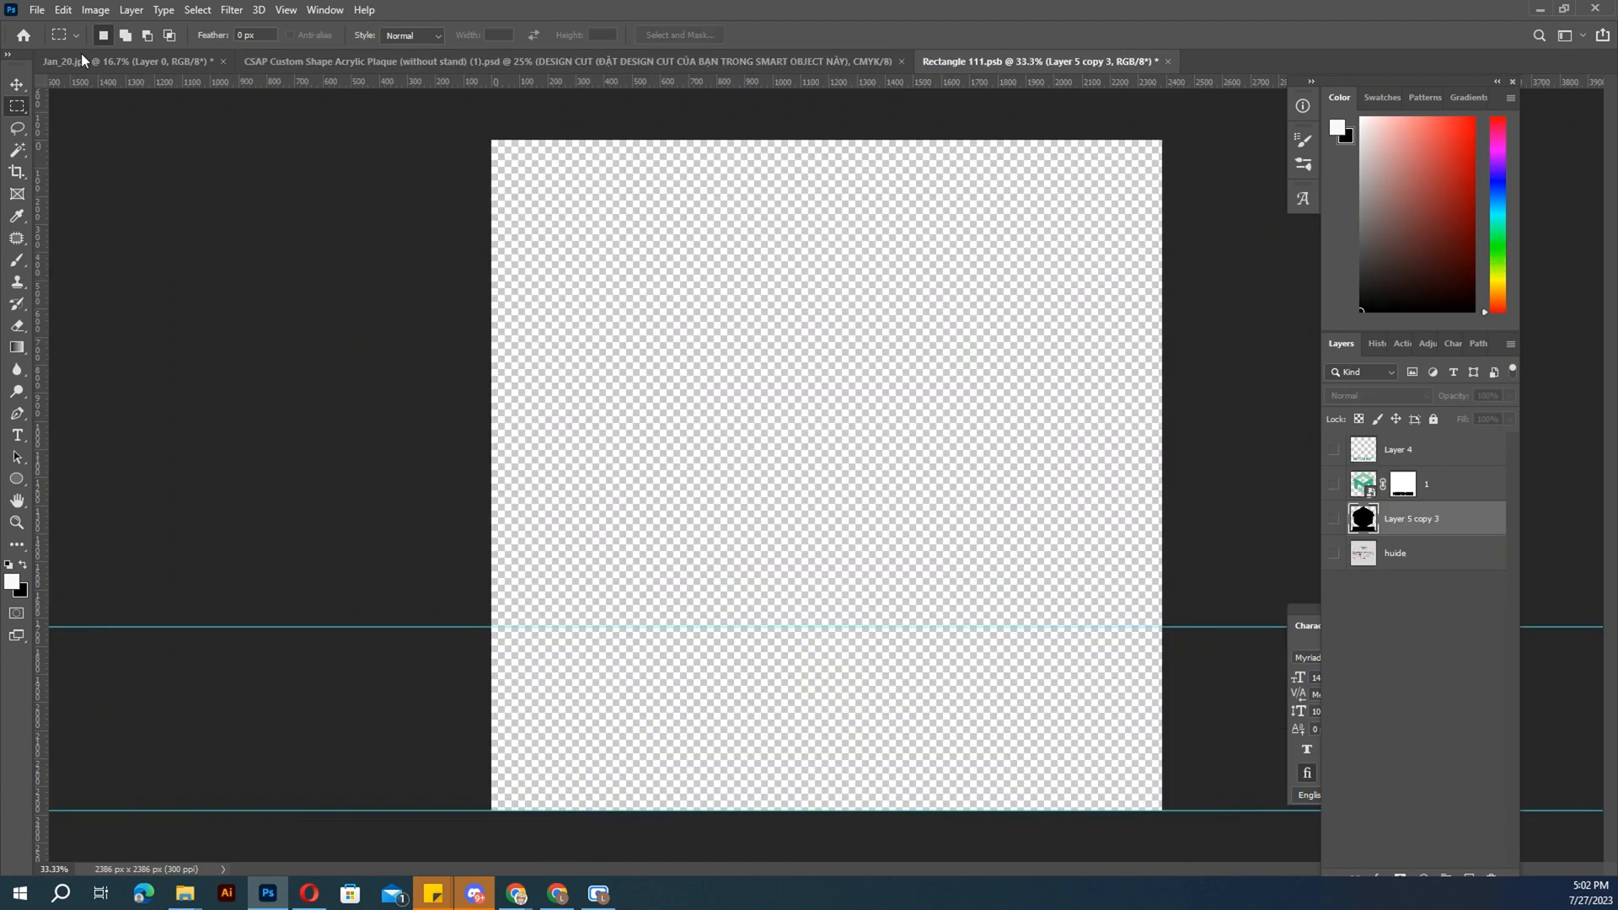
- Open the baby shower image and paste its artwork into the Rectangle 111.psb smart object
click(37, 9)
click(58, 43)
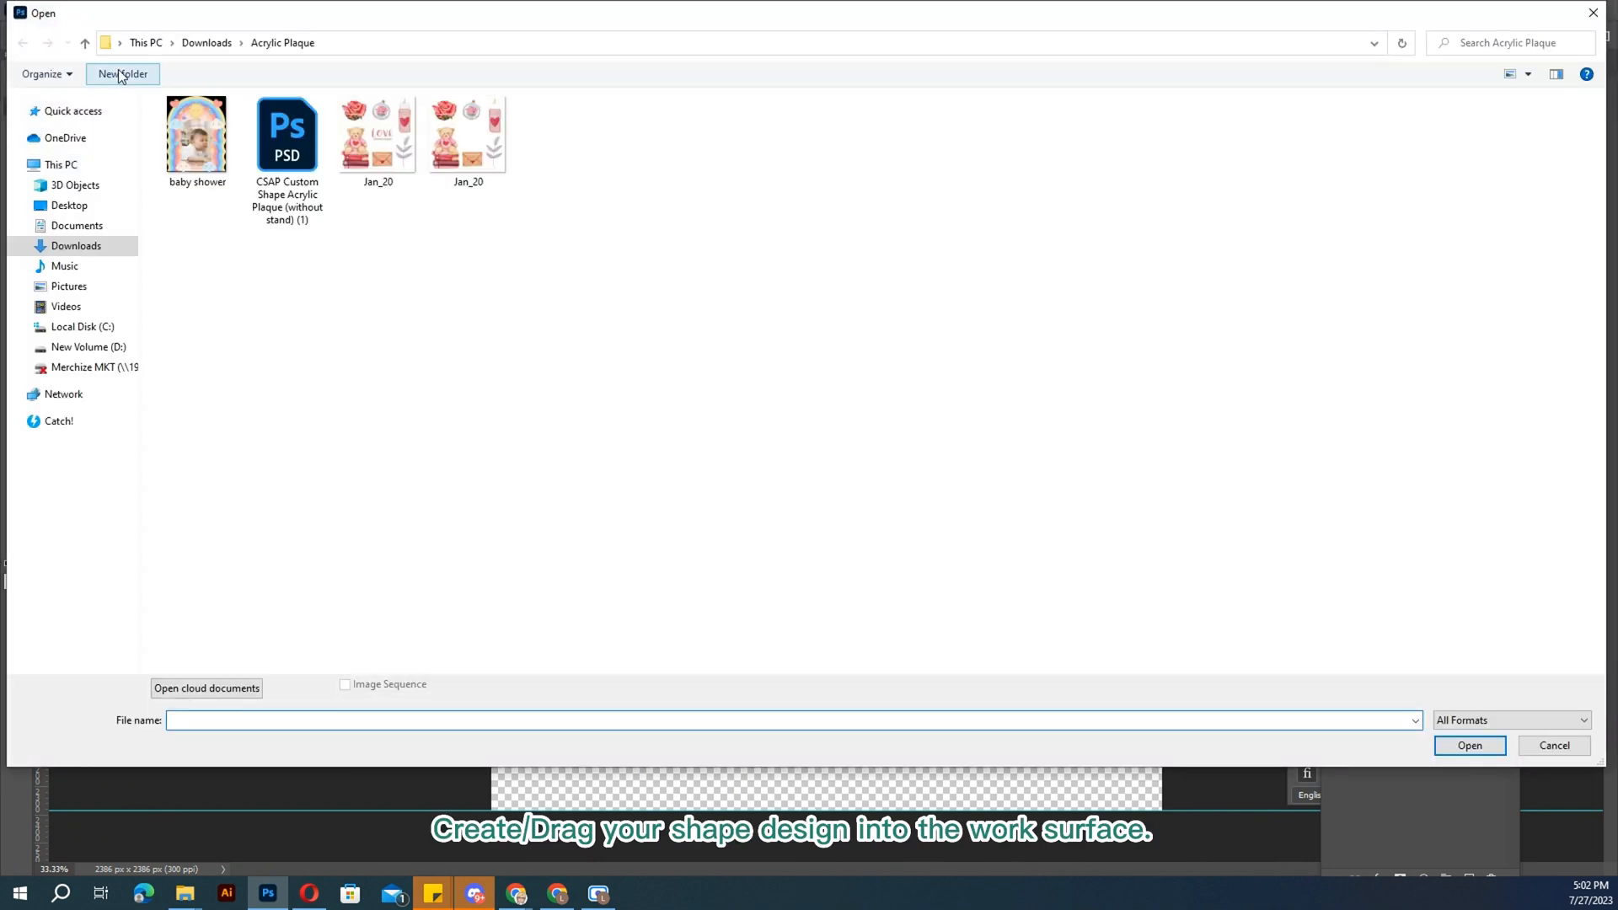
double_click(180, 132)
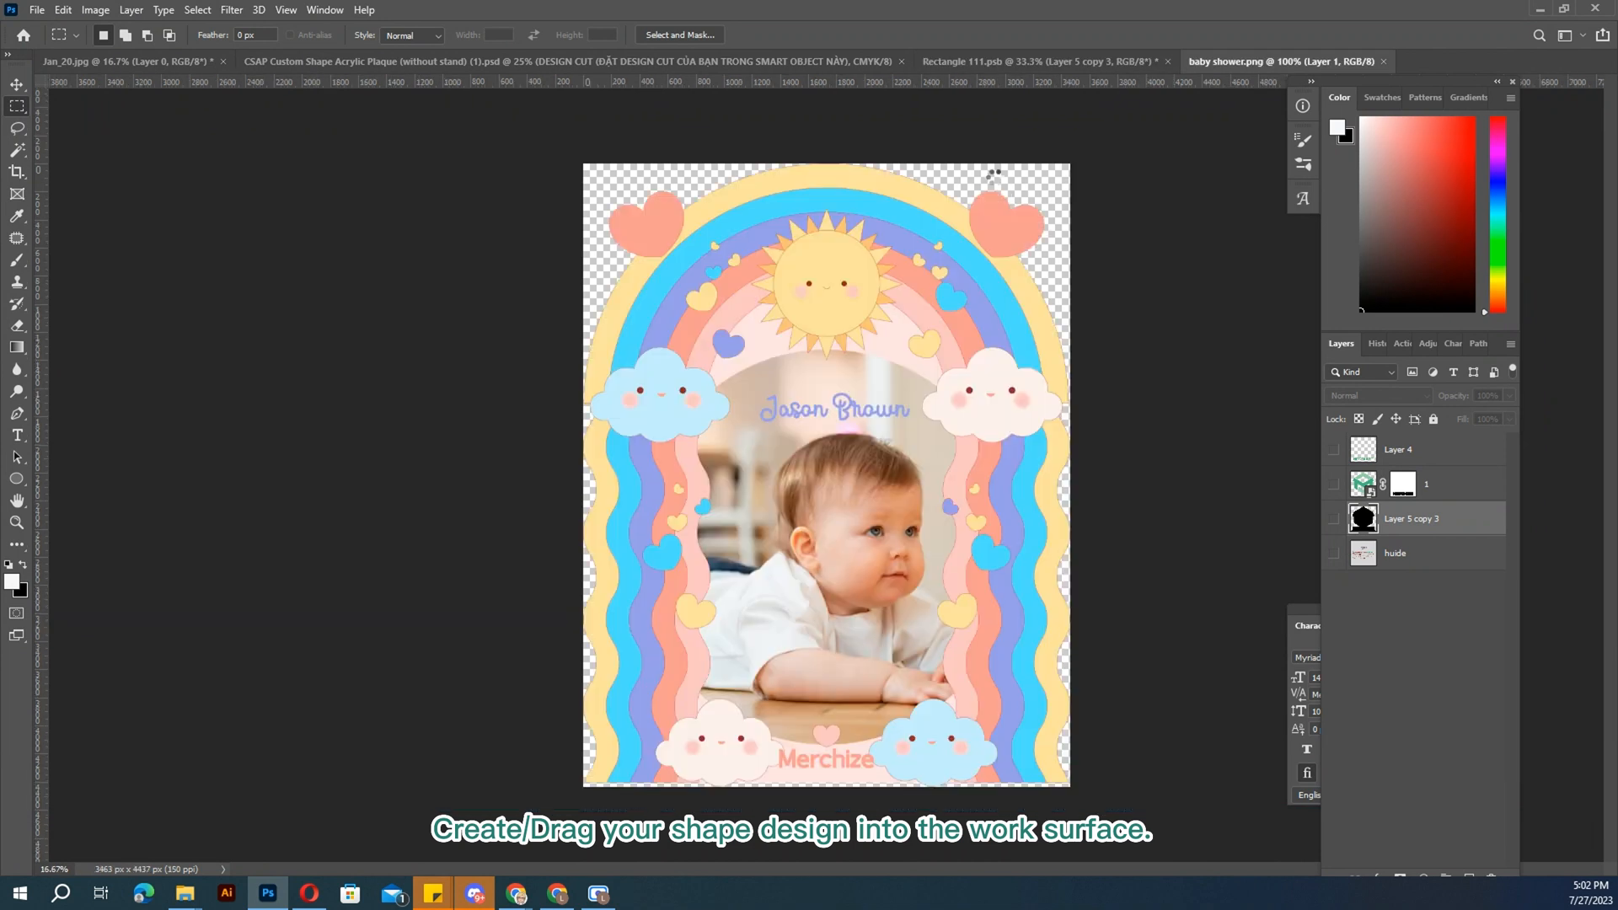
click(1006, 63)
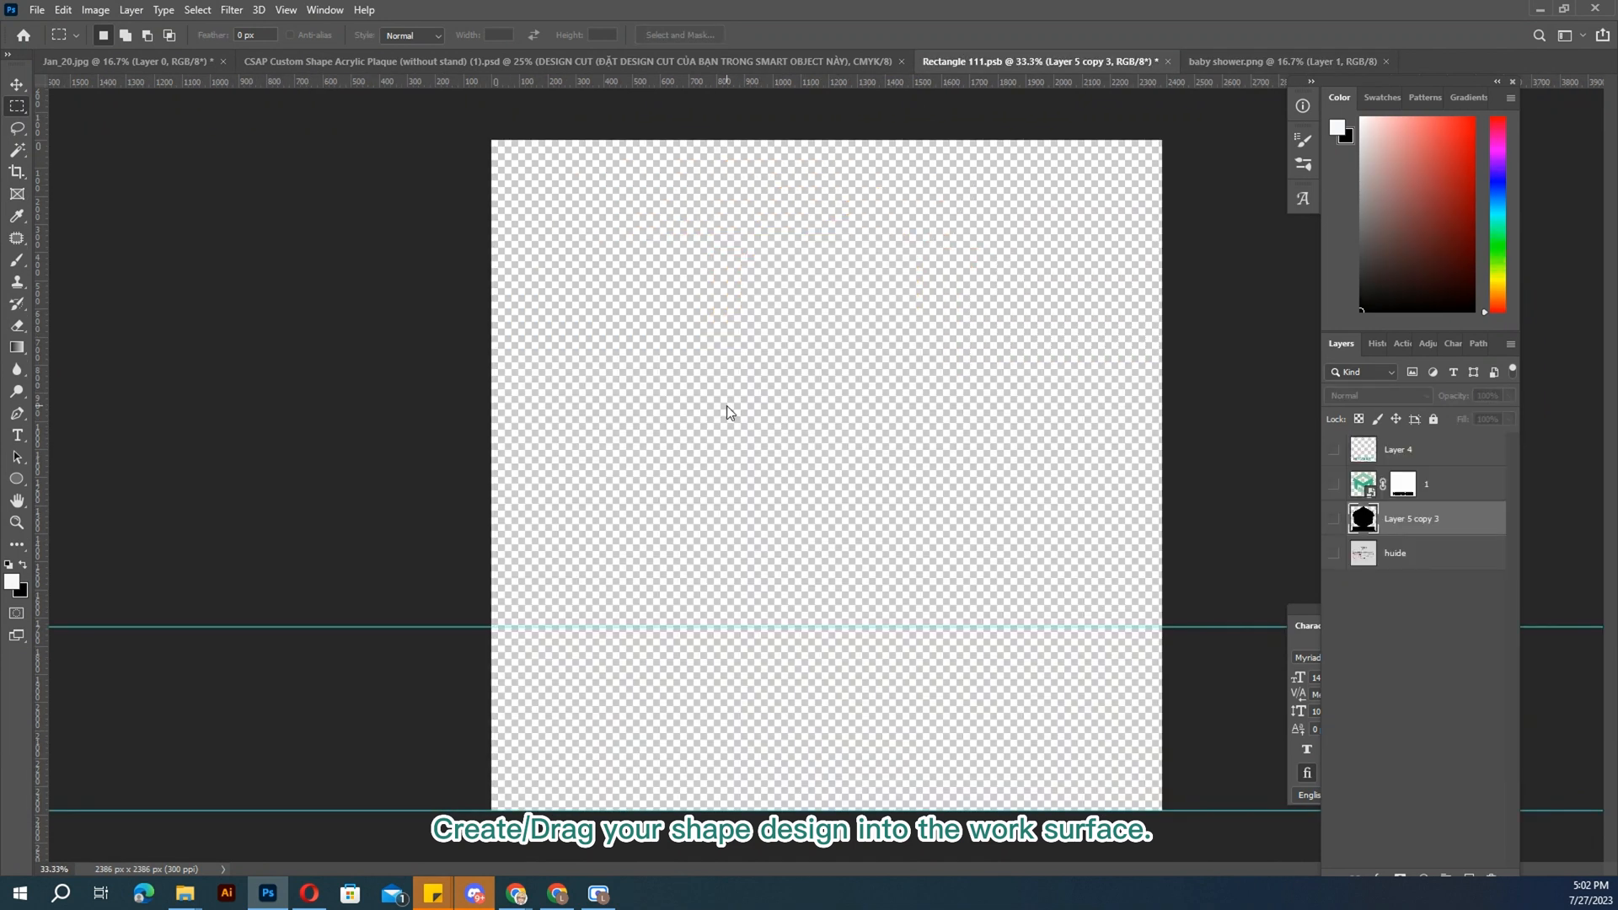
key(ctrl+v)
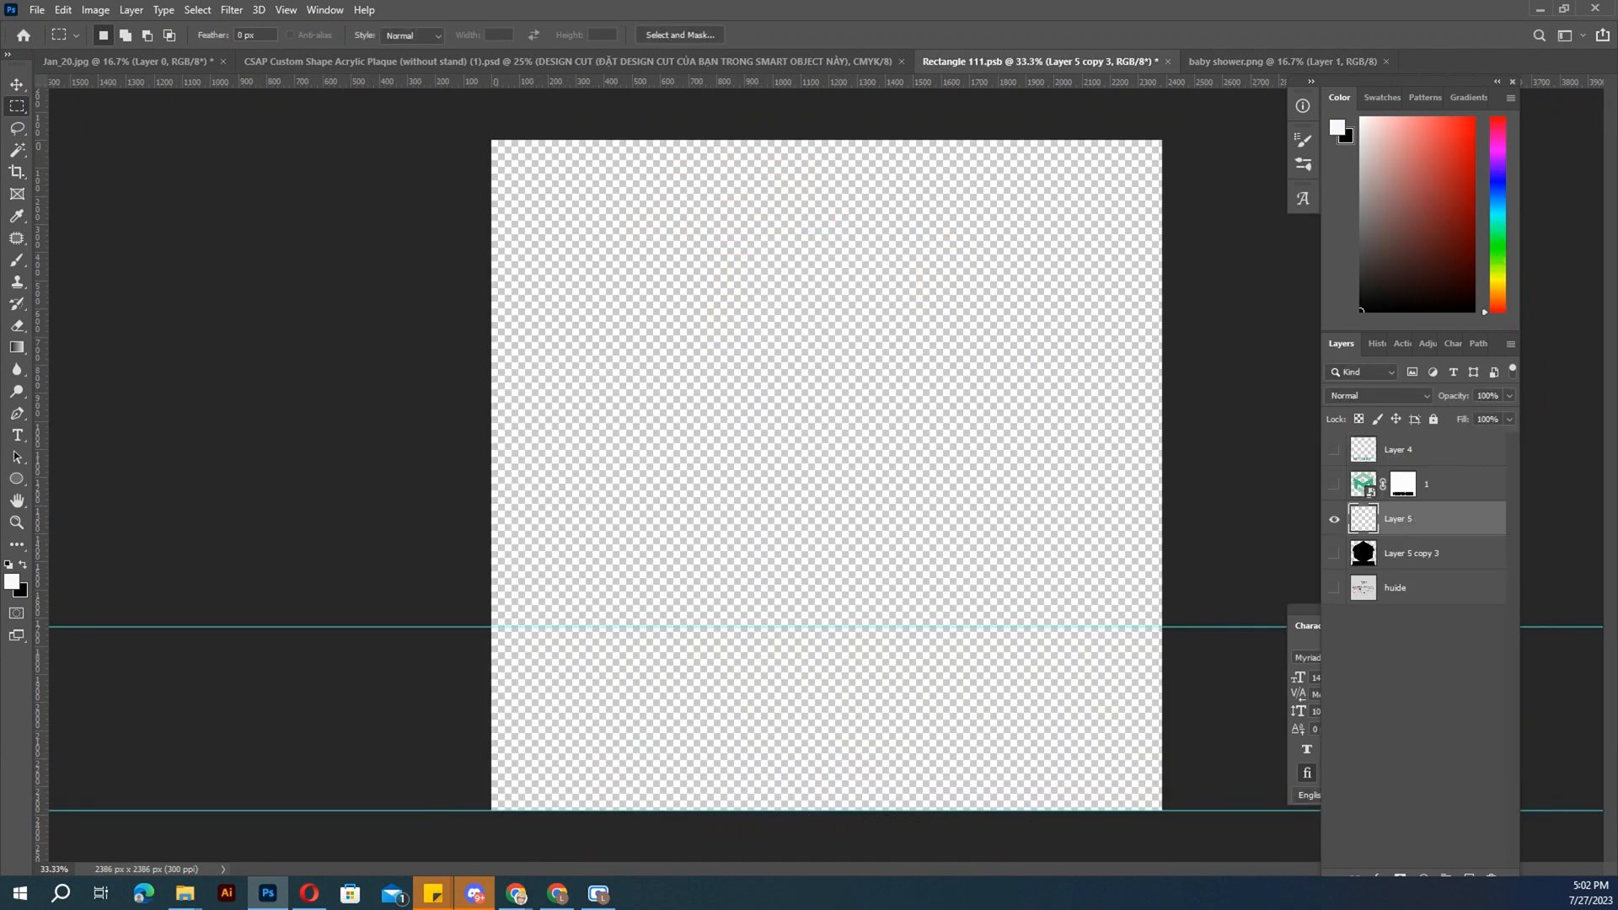
- Scale the pasted rainbow artwork to about 52% and fit it inside the canvas
key(ctrl+t)
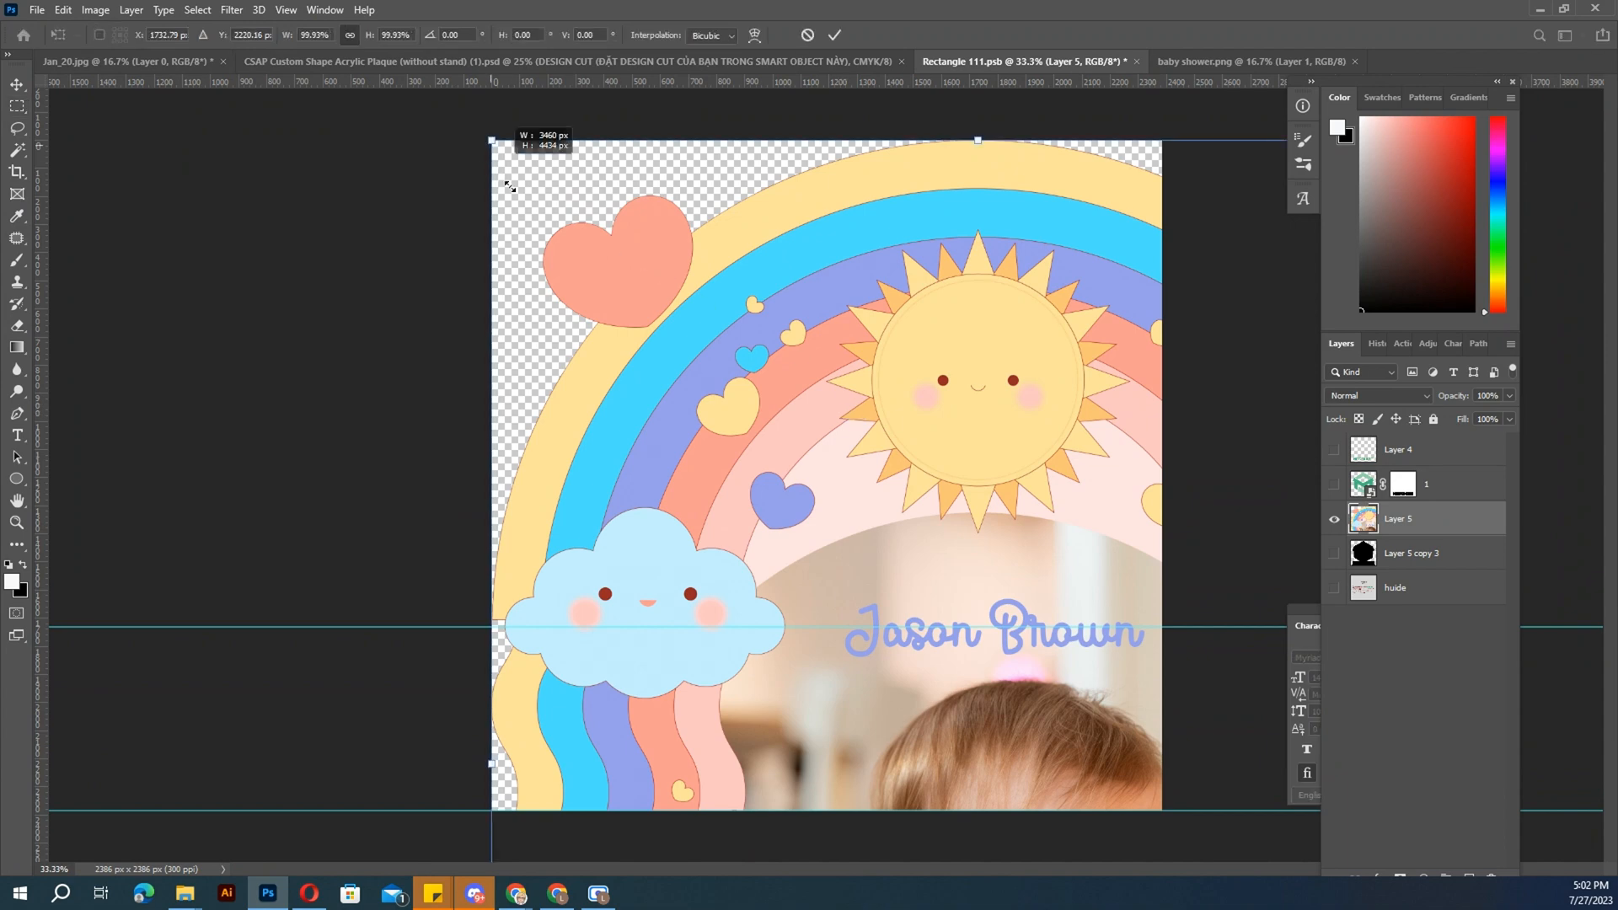
drag(509, 133, 885, 649)
drag(1163, 731, 782, 200)
drag(1143, 107, 1037, 209)
drag(909, 427, 923, 377)
drag(1070, 168, 1087, 145)
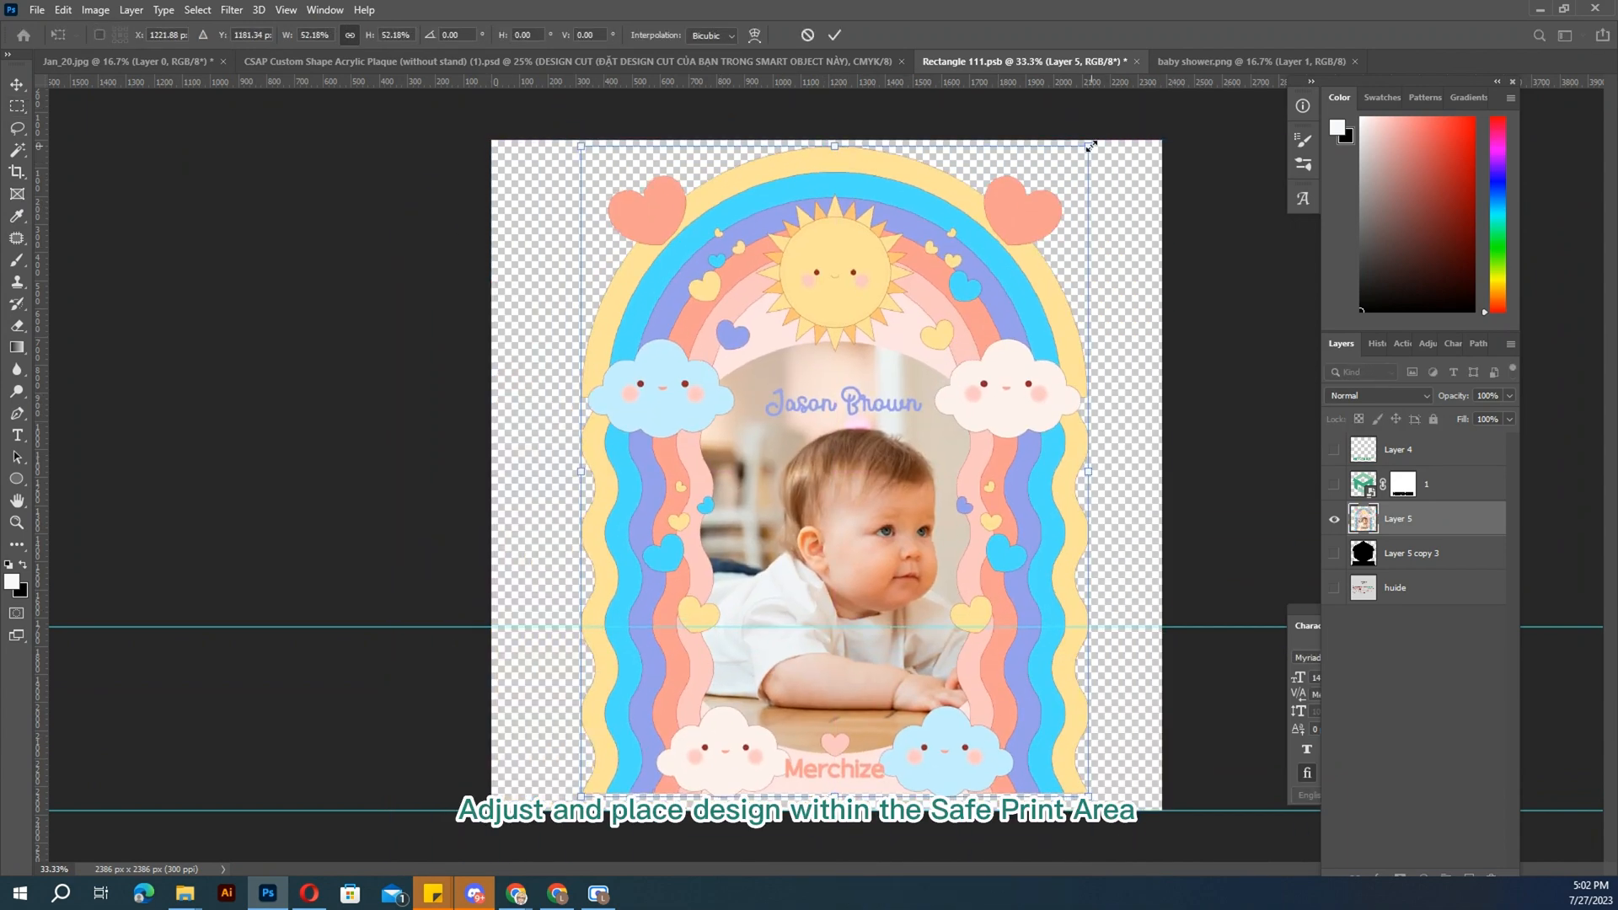
key(Return)
key(m)
- Nudge the rainbow artwork slightly down within the safe print area using the huide layer as temporary reference, and save the smart object
click(1334, 587)
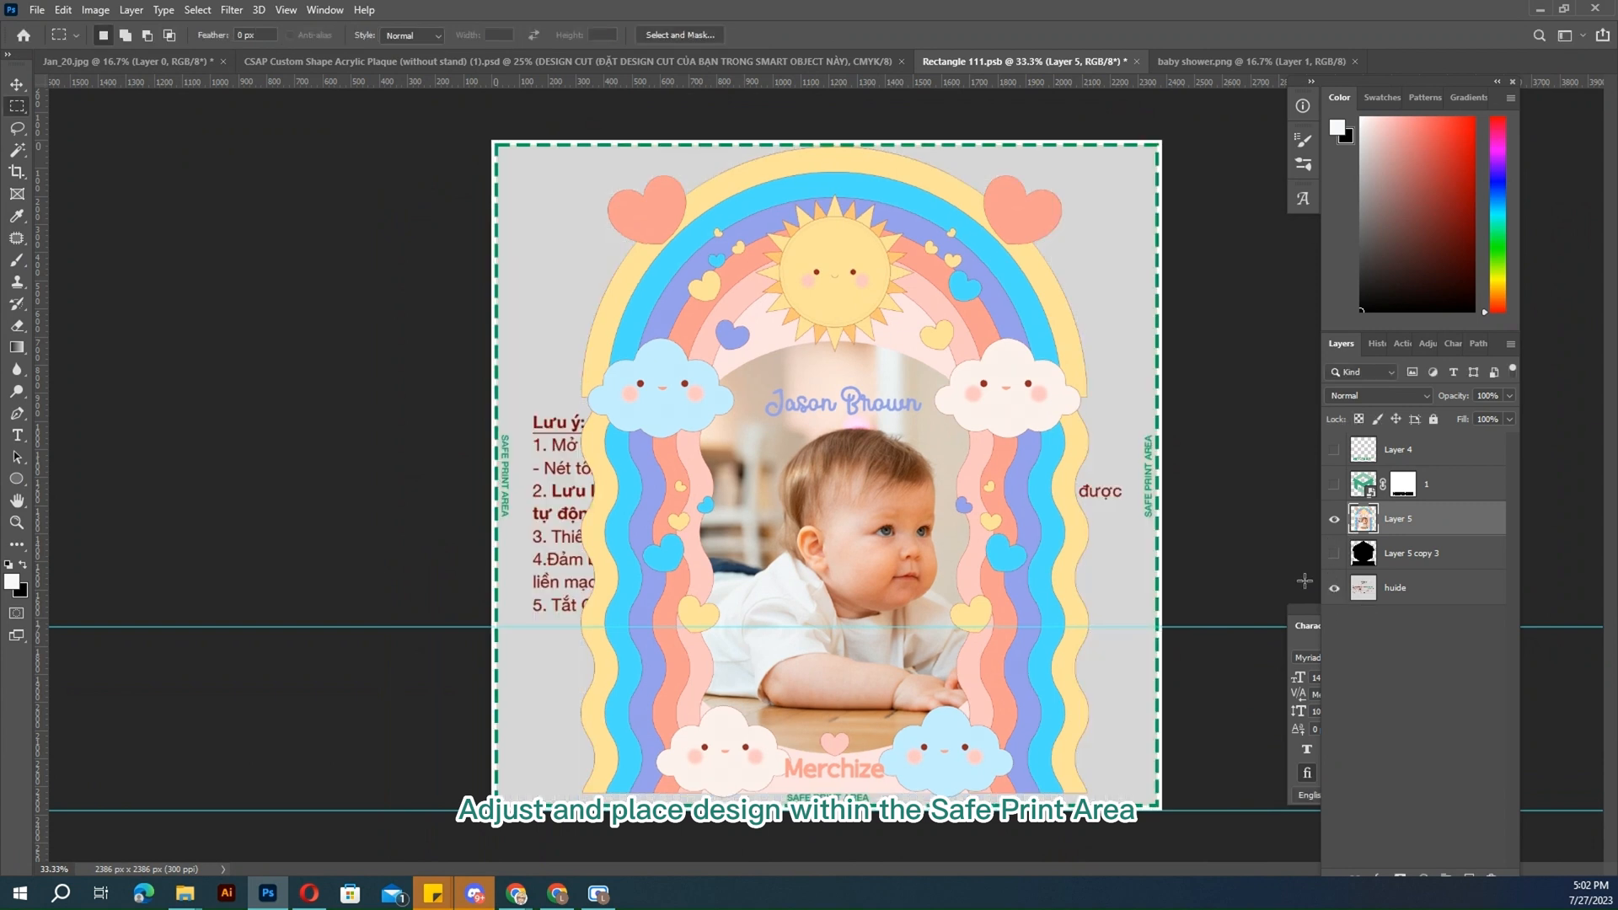
key(v)
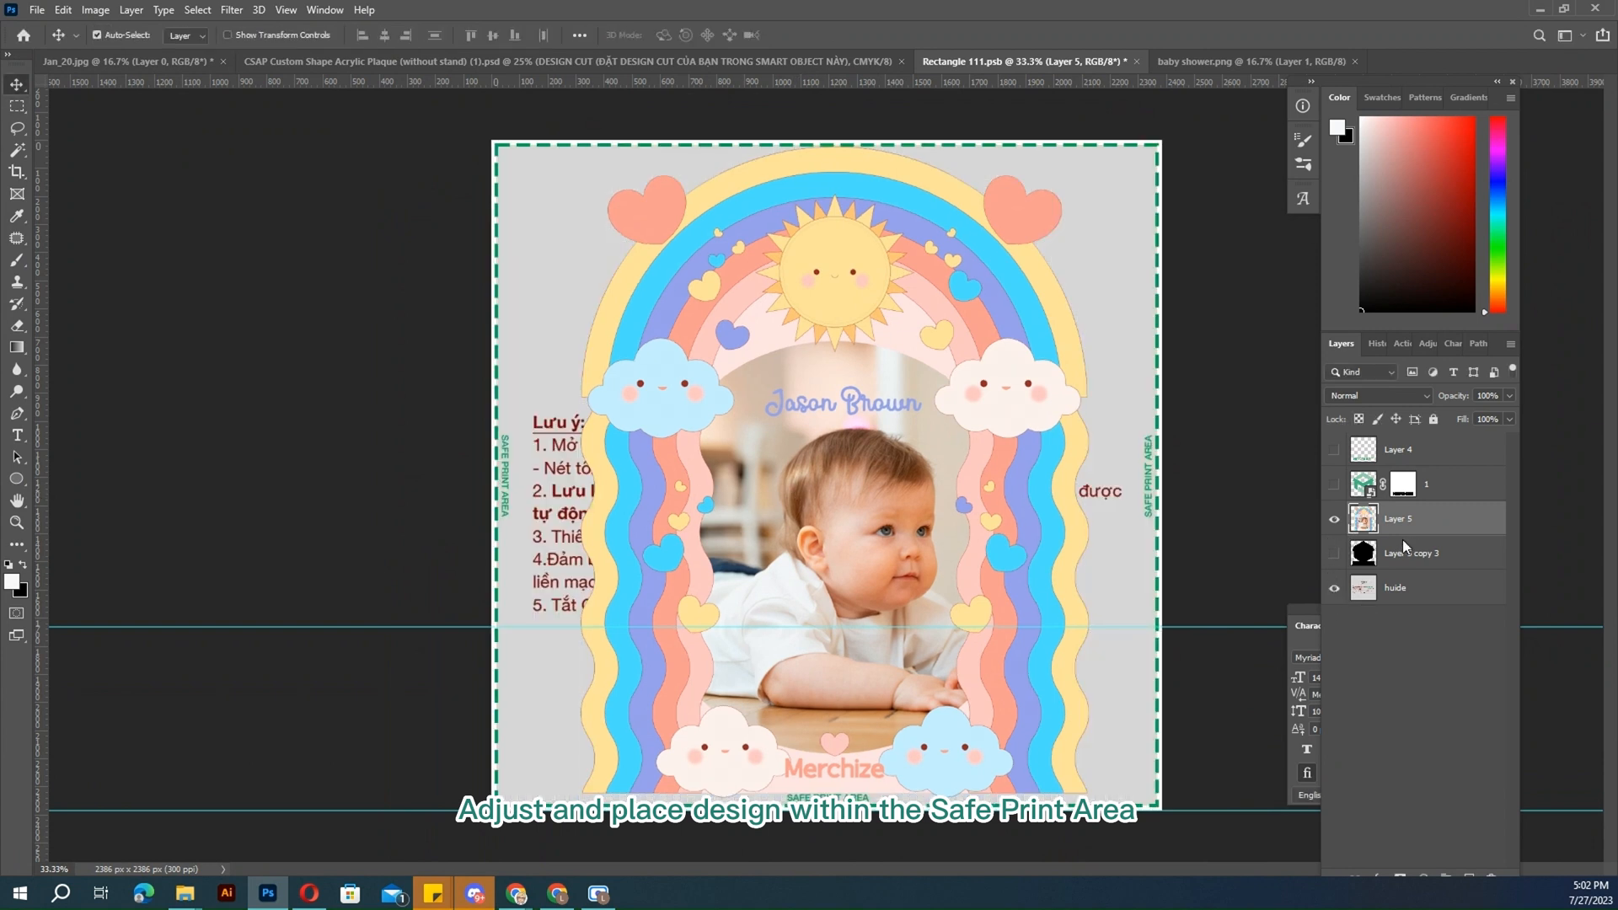
key(Down)
key(Down)
key(Down)
key(Down)
key(Down)
key(Down)
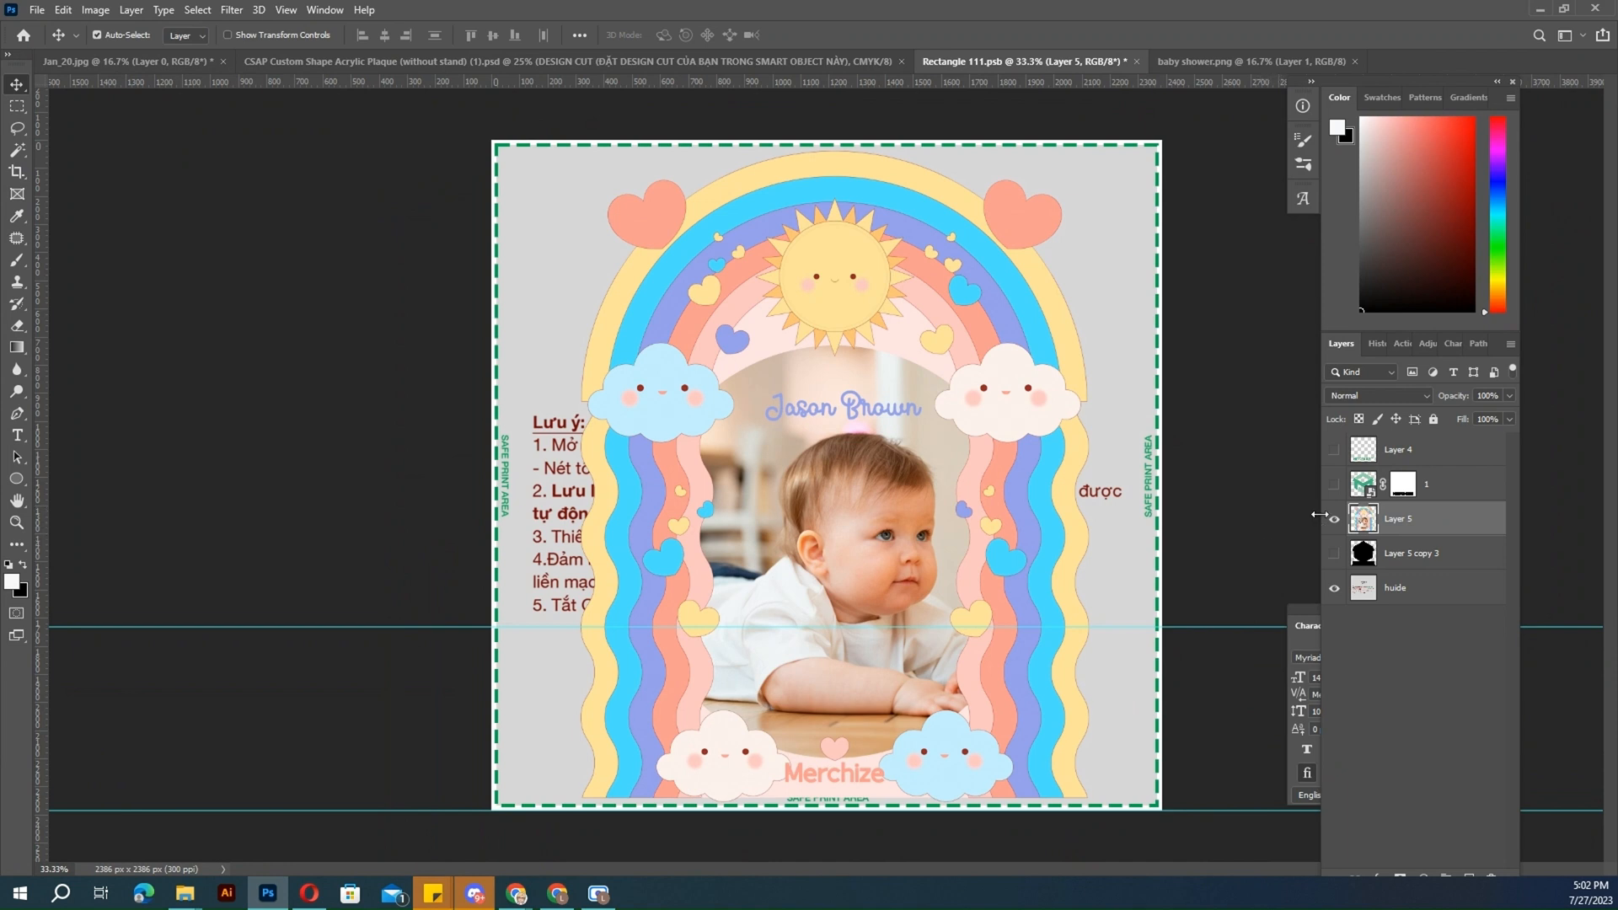
click(1333, 589)
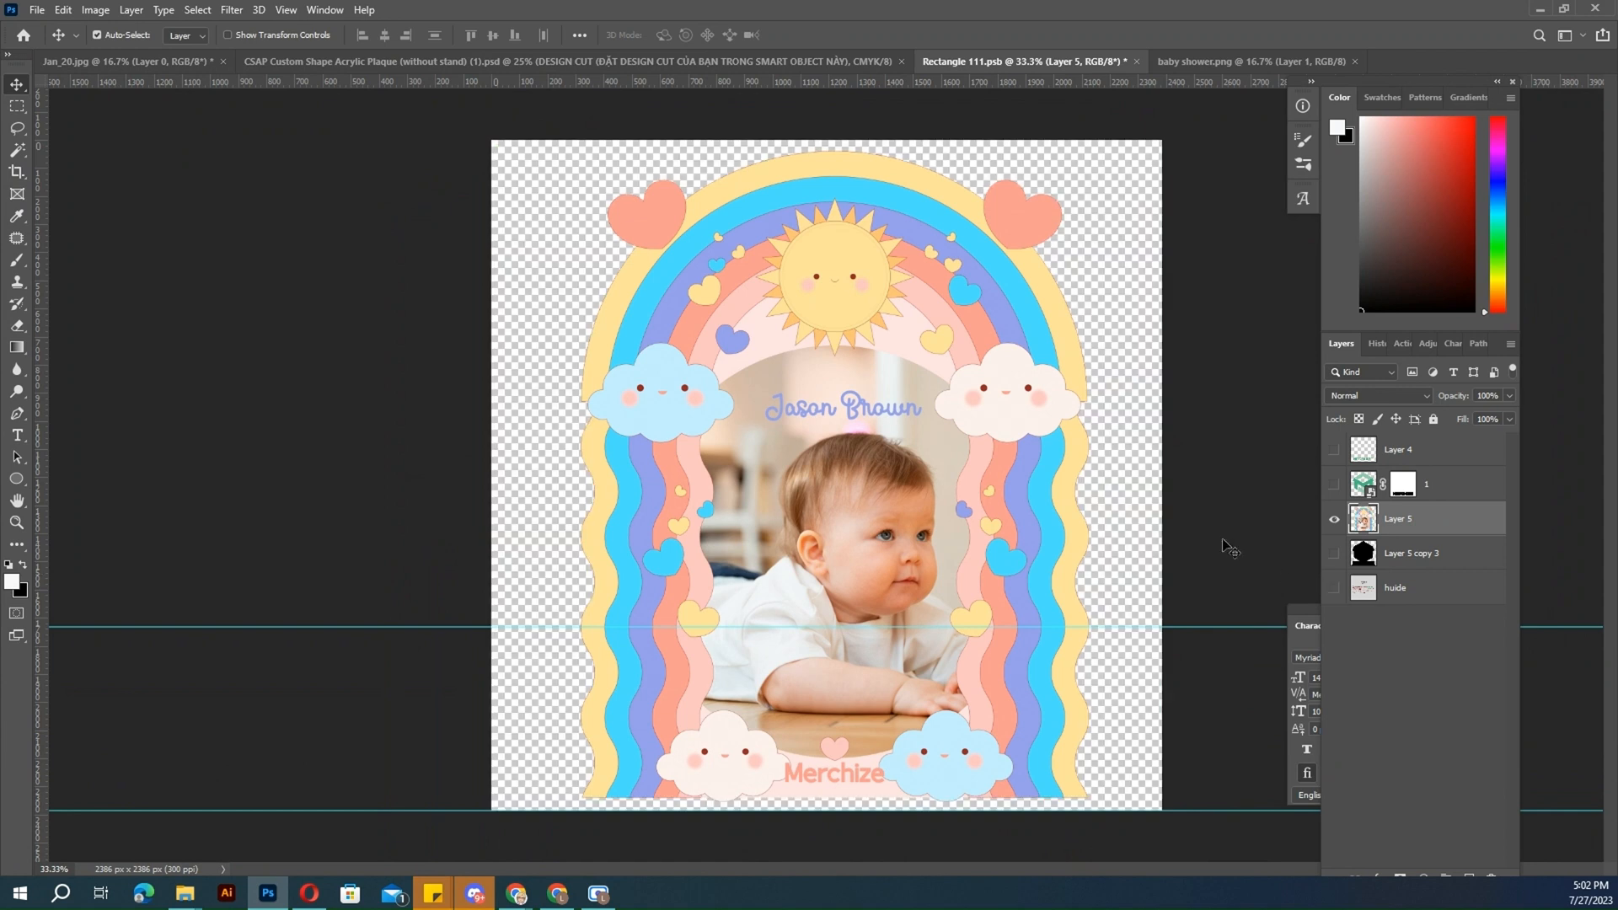
key(ctrl+s)
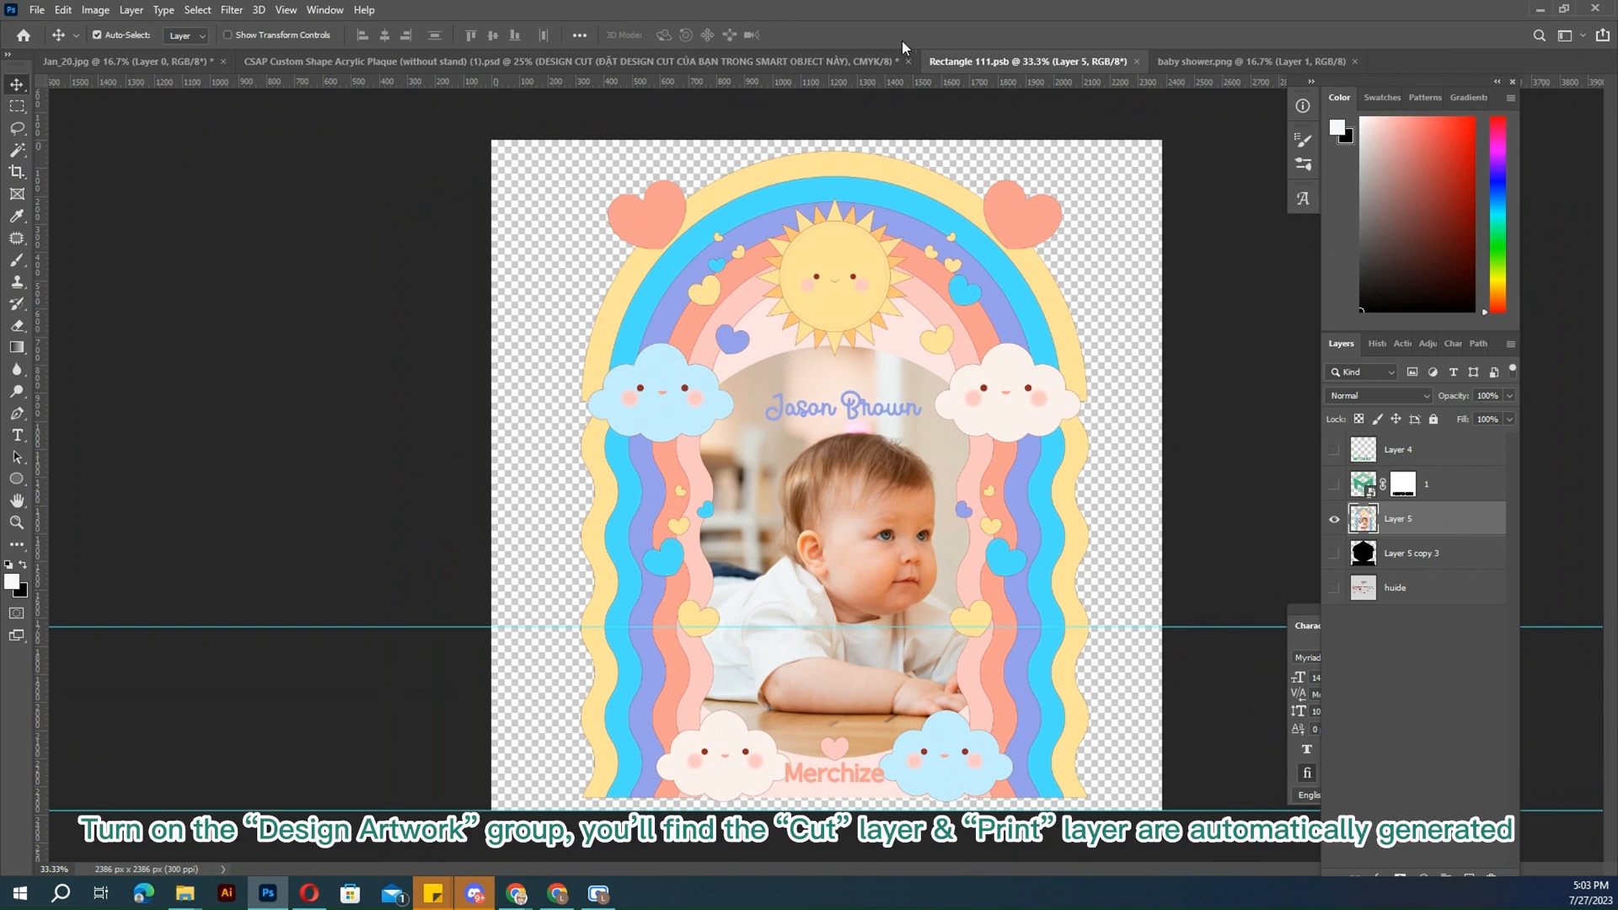
- In the plaque template, show the Design artwork group and its Print layer, and hide the sample Design layer
click(853, 59)
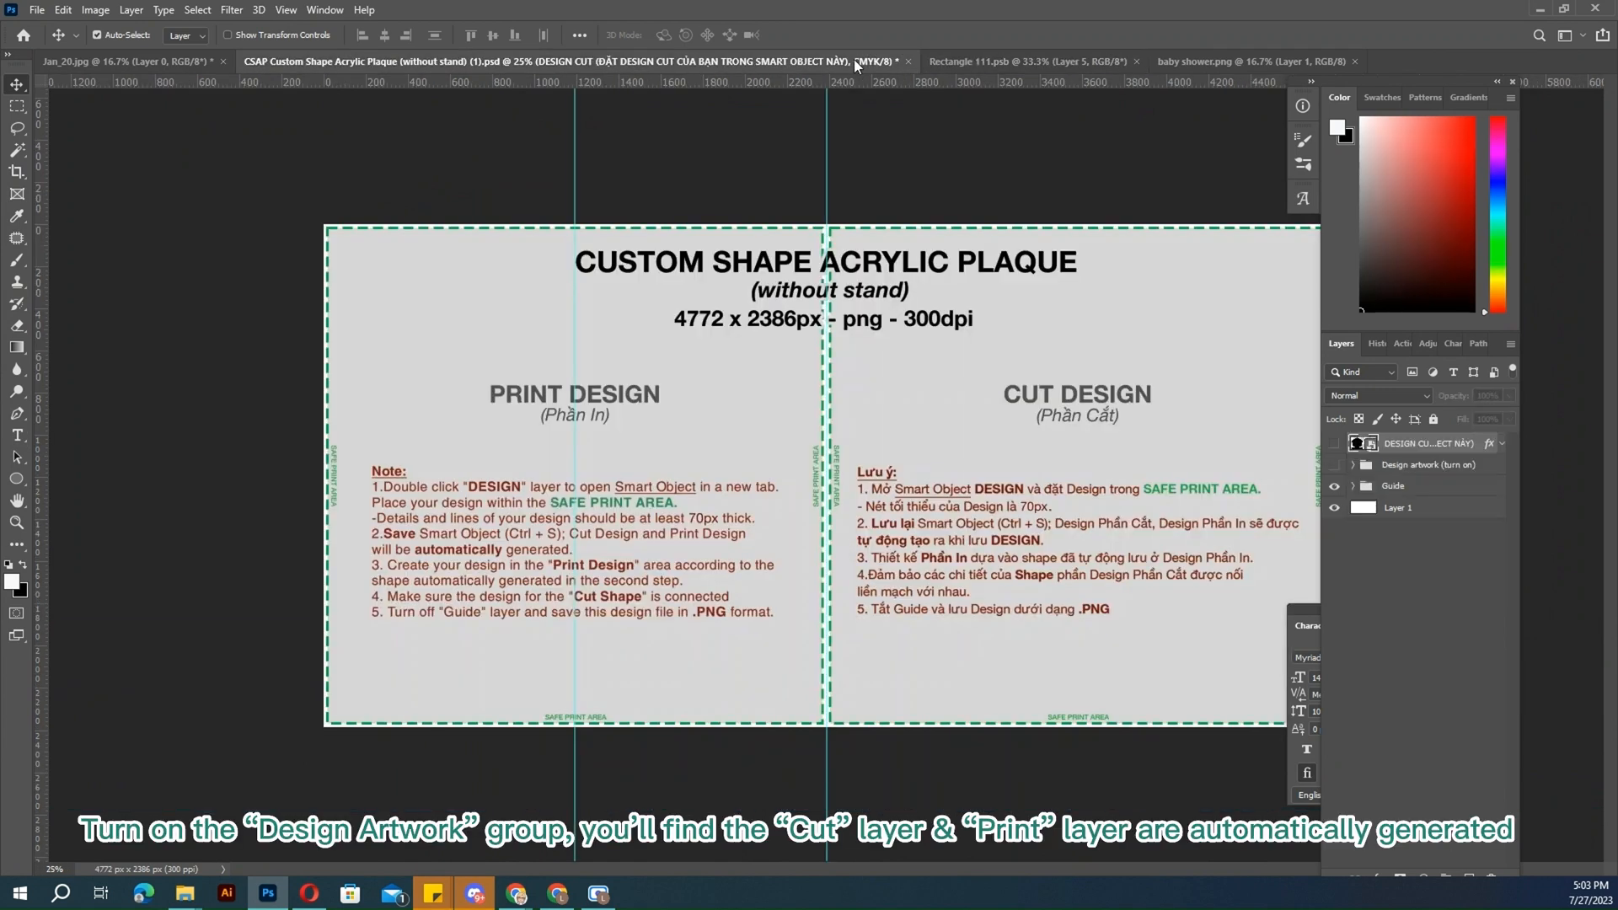
click(1335, 465)
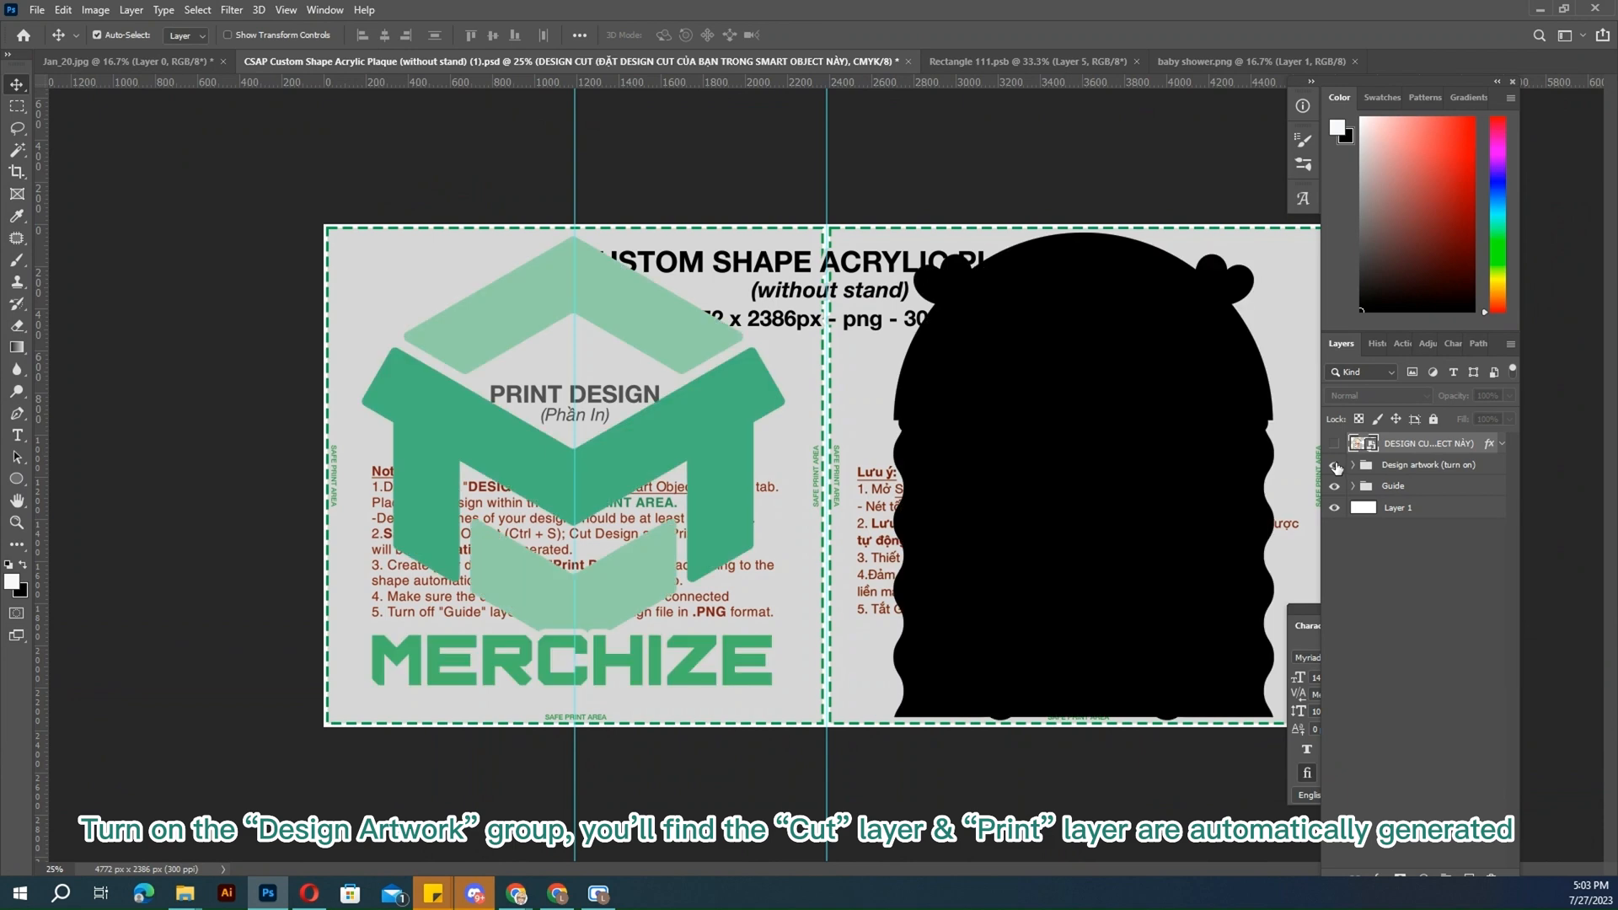
click(1352, 465)
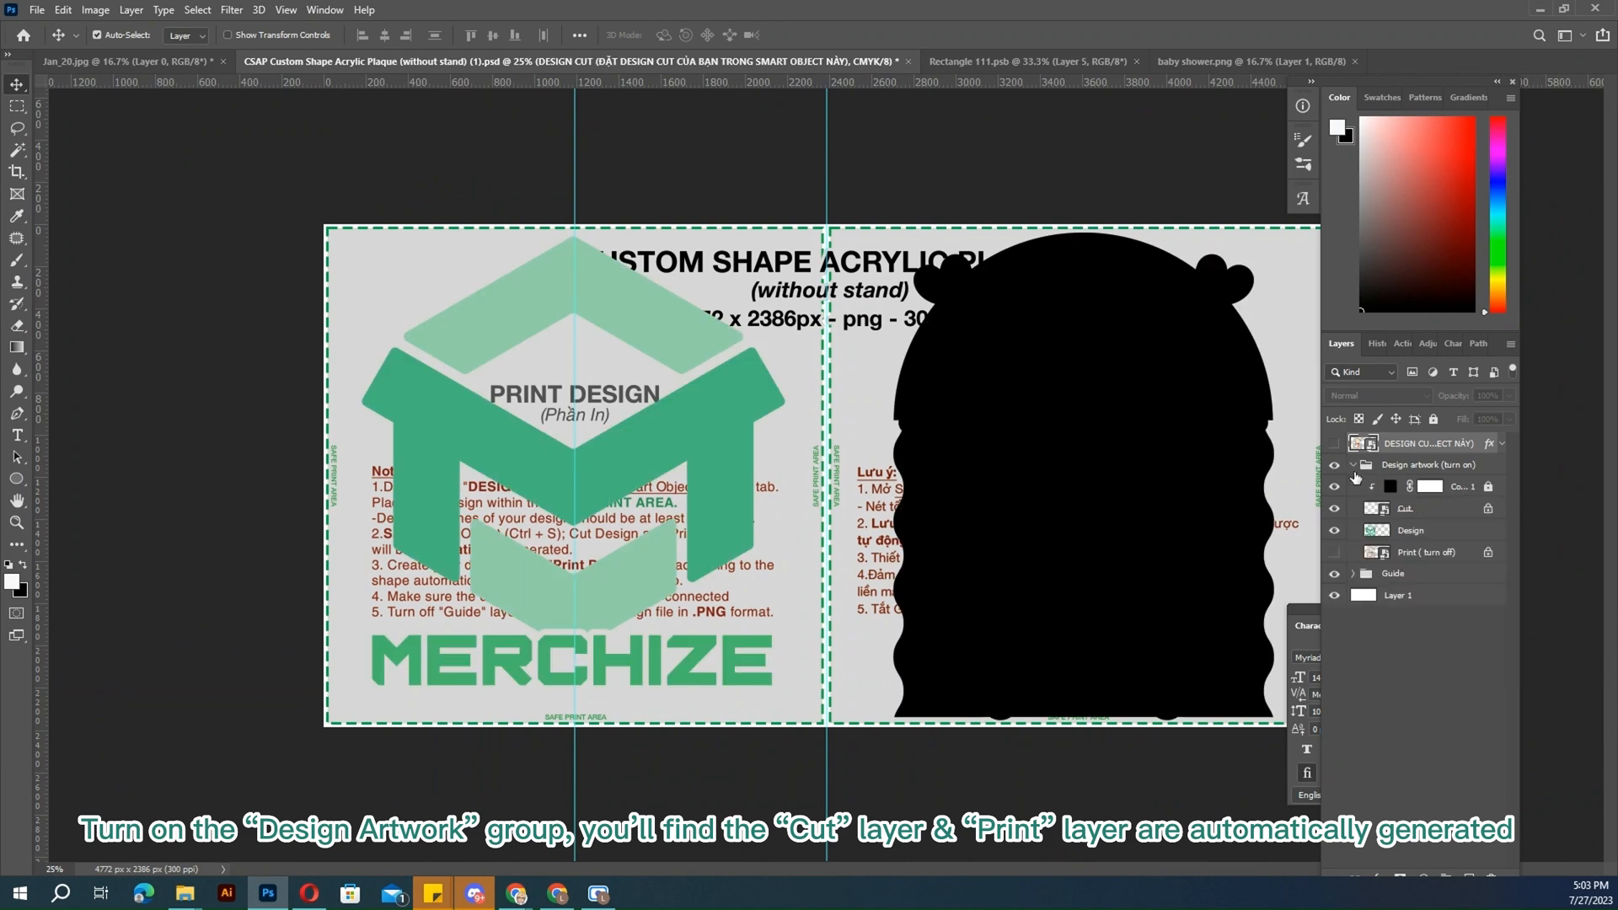
click(1334, 552)
click(1335, 531)
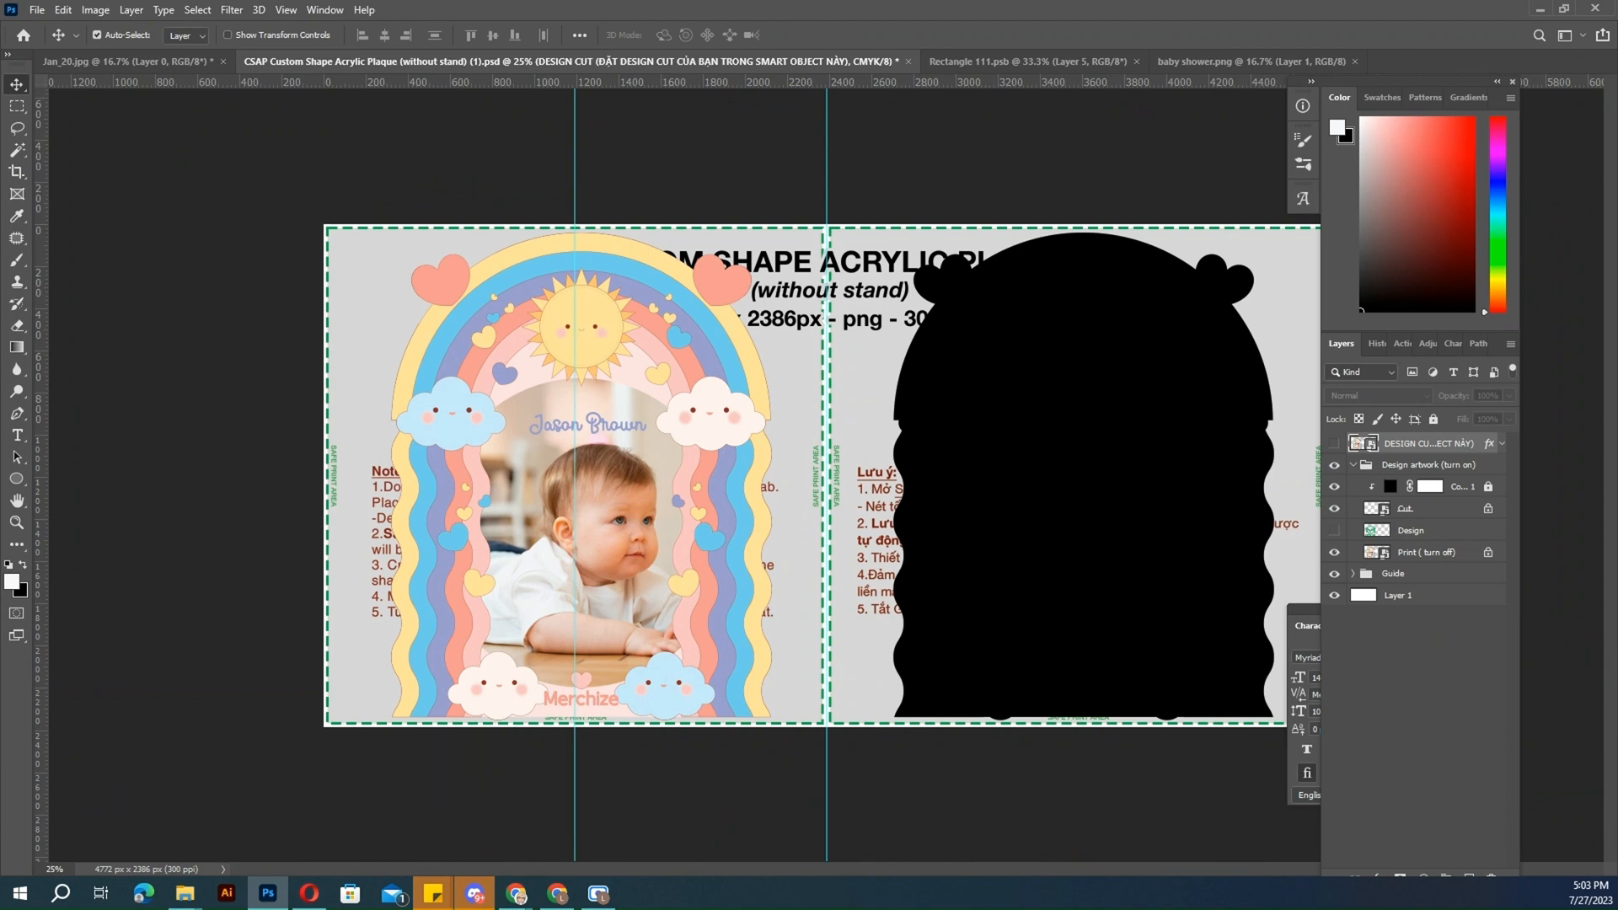
- Select the teddy bear on the books in Jan_20.jpg and copy it onto the template's print design
click(172, 59)
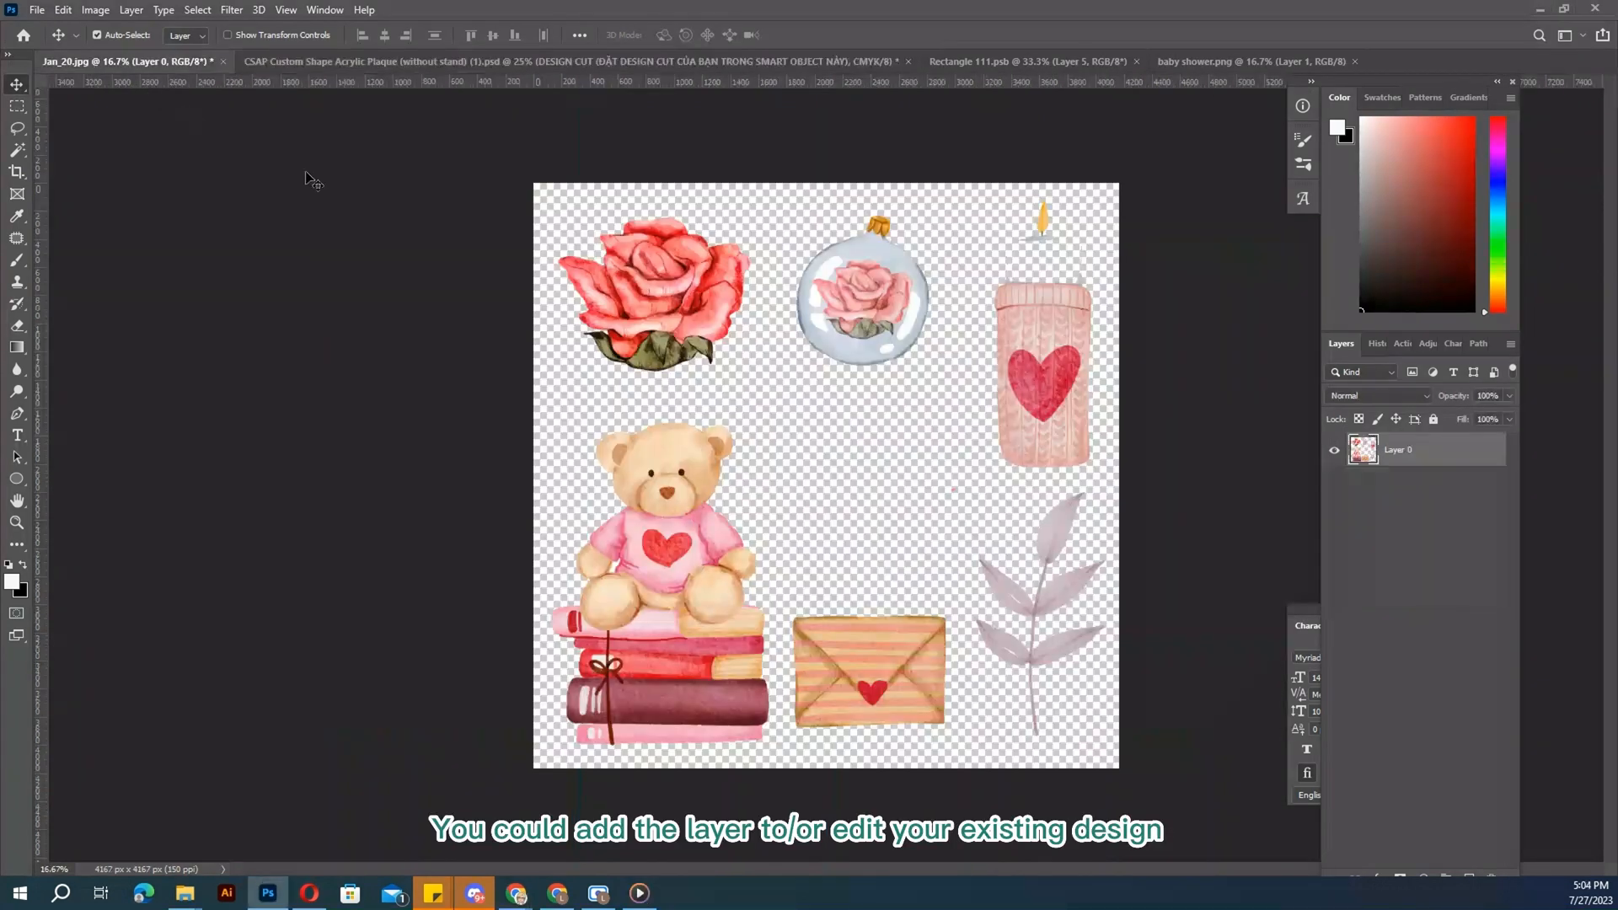
click(17, 107)
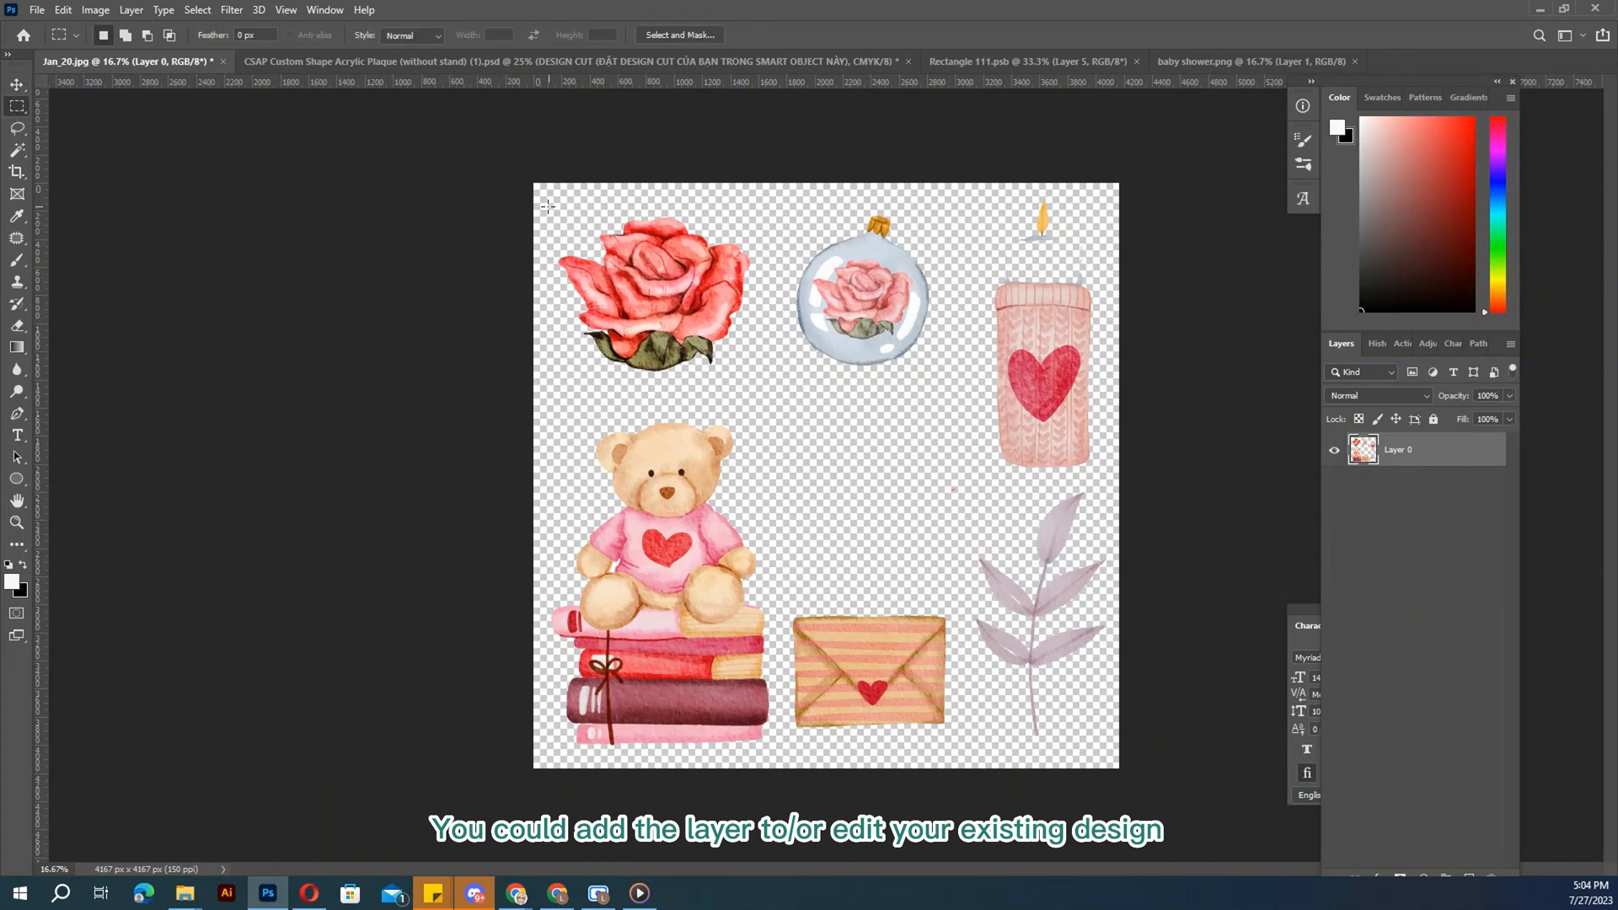
drag(544, 401, 781, 741)
drag(147, 74, 963, 241)
click(17, 85)
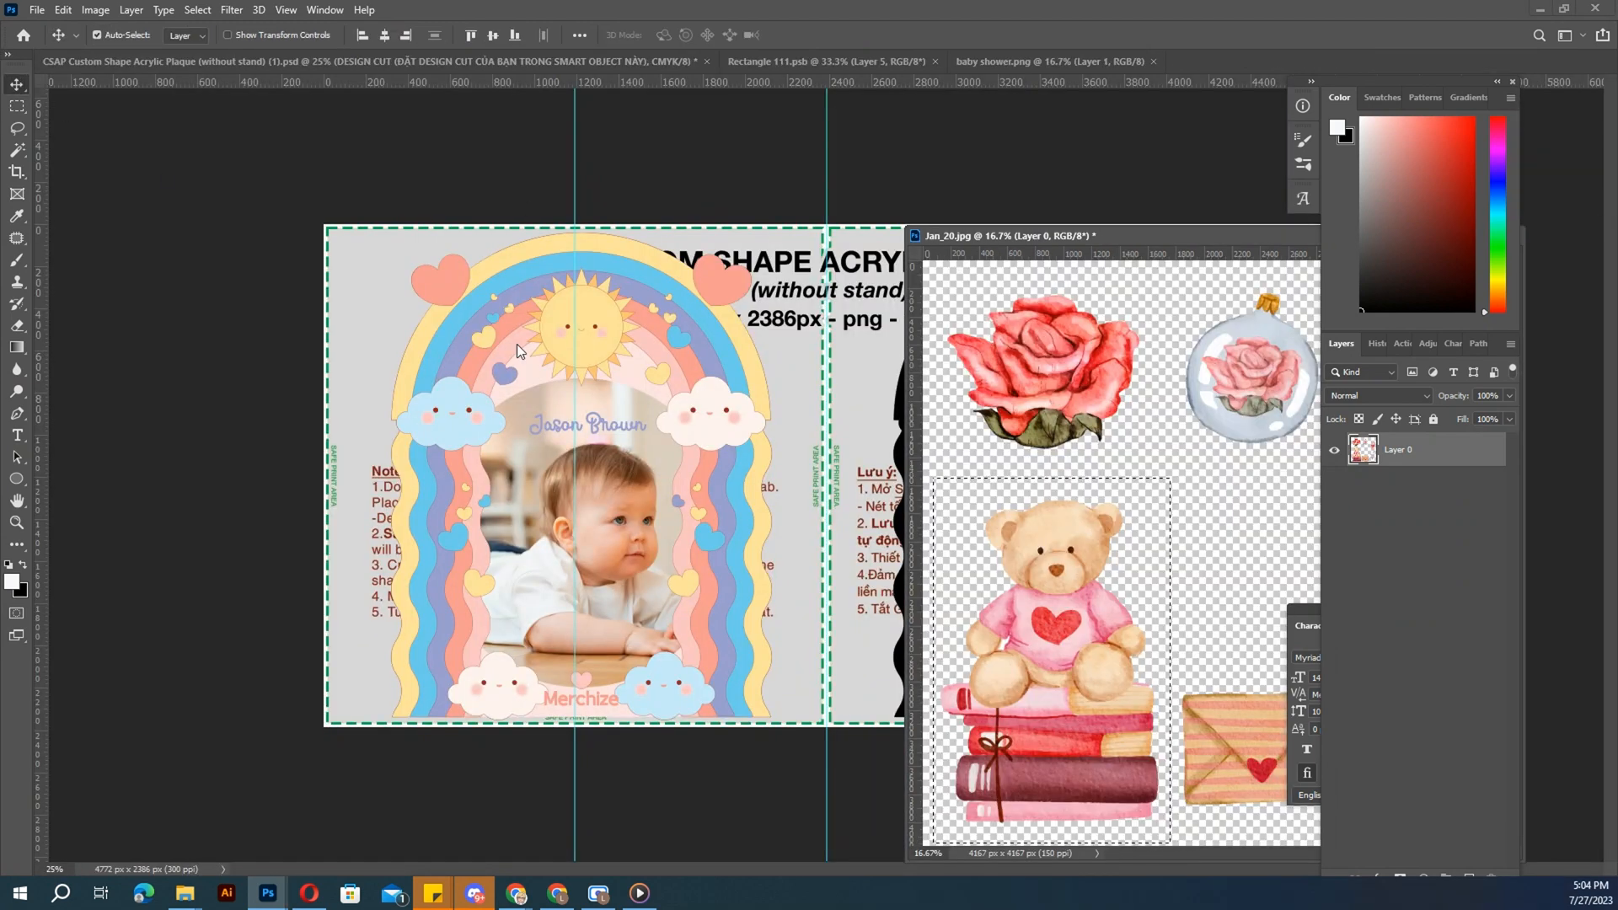
drag(1024, 568, 580, 396)
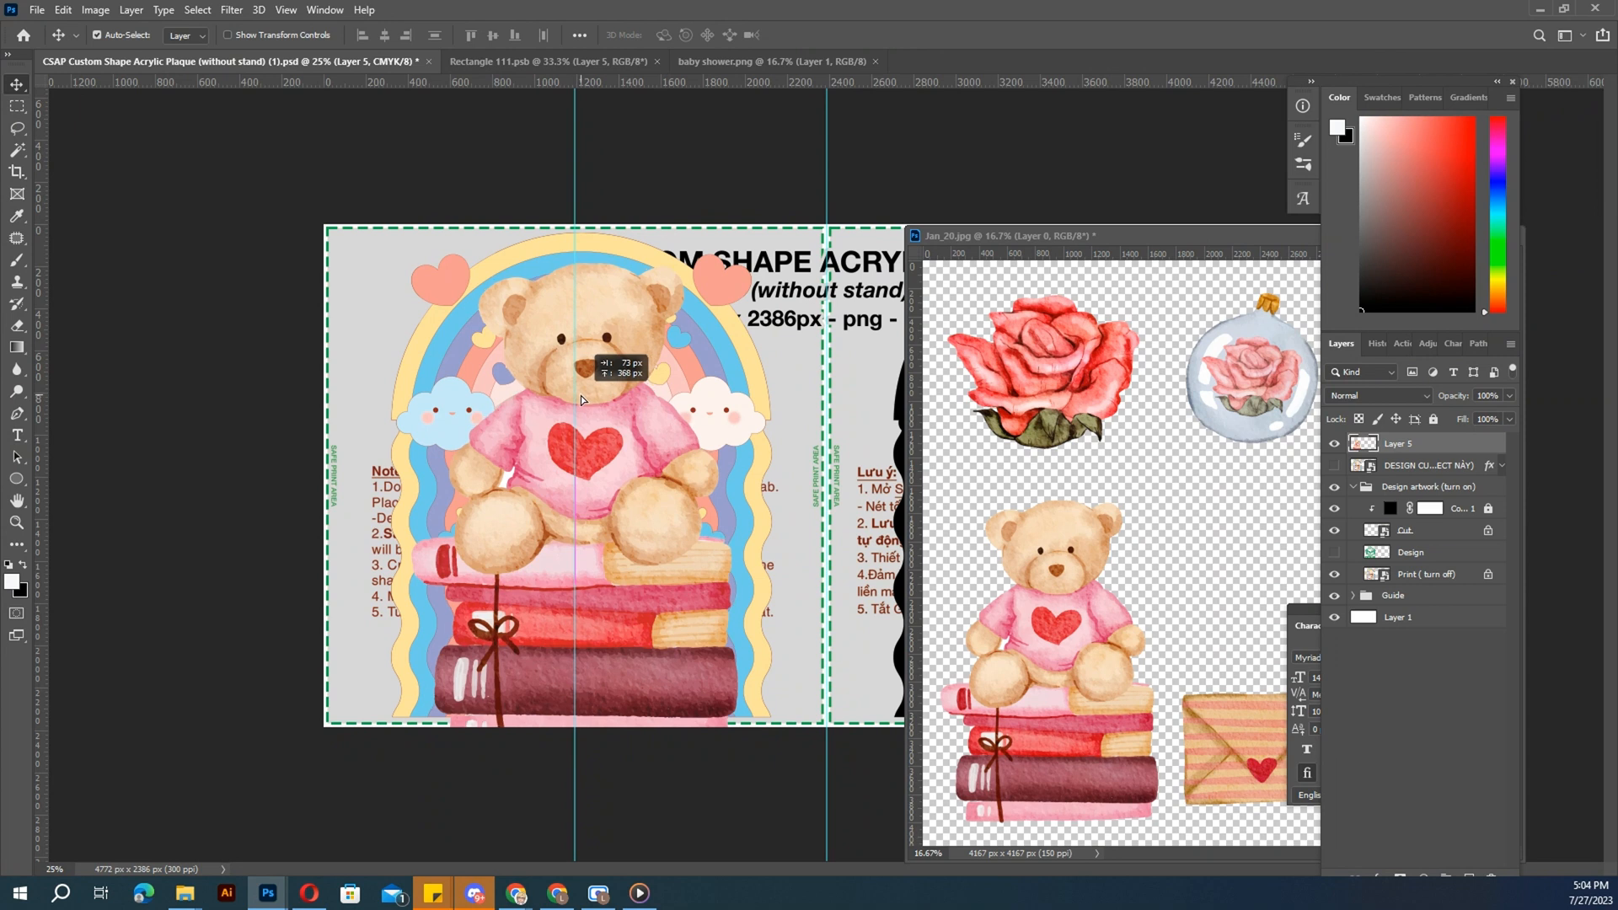
- Scale the teddy bear to about 89% and centre it over the rainbow artwork
drag(634, 481, 630, 455)
key(ctrl+t)
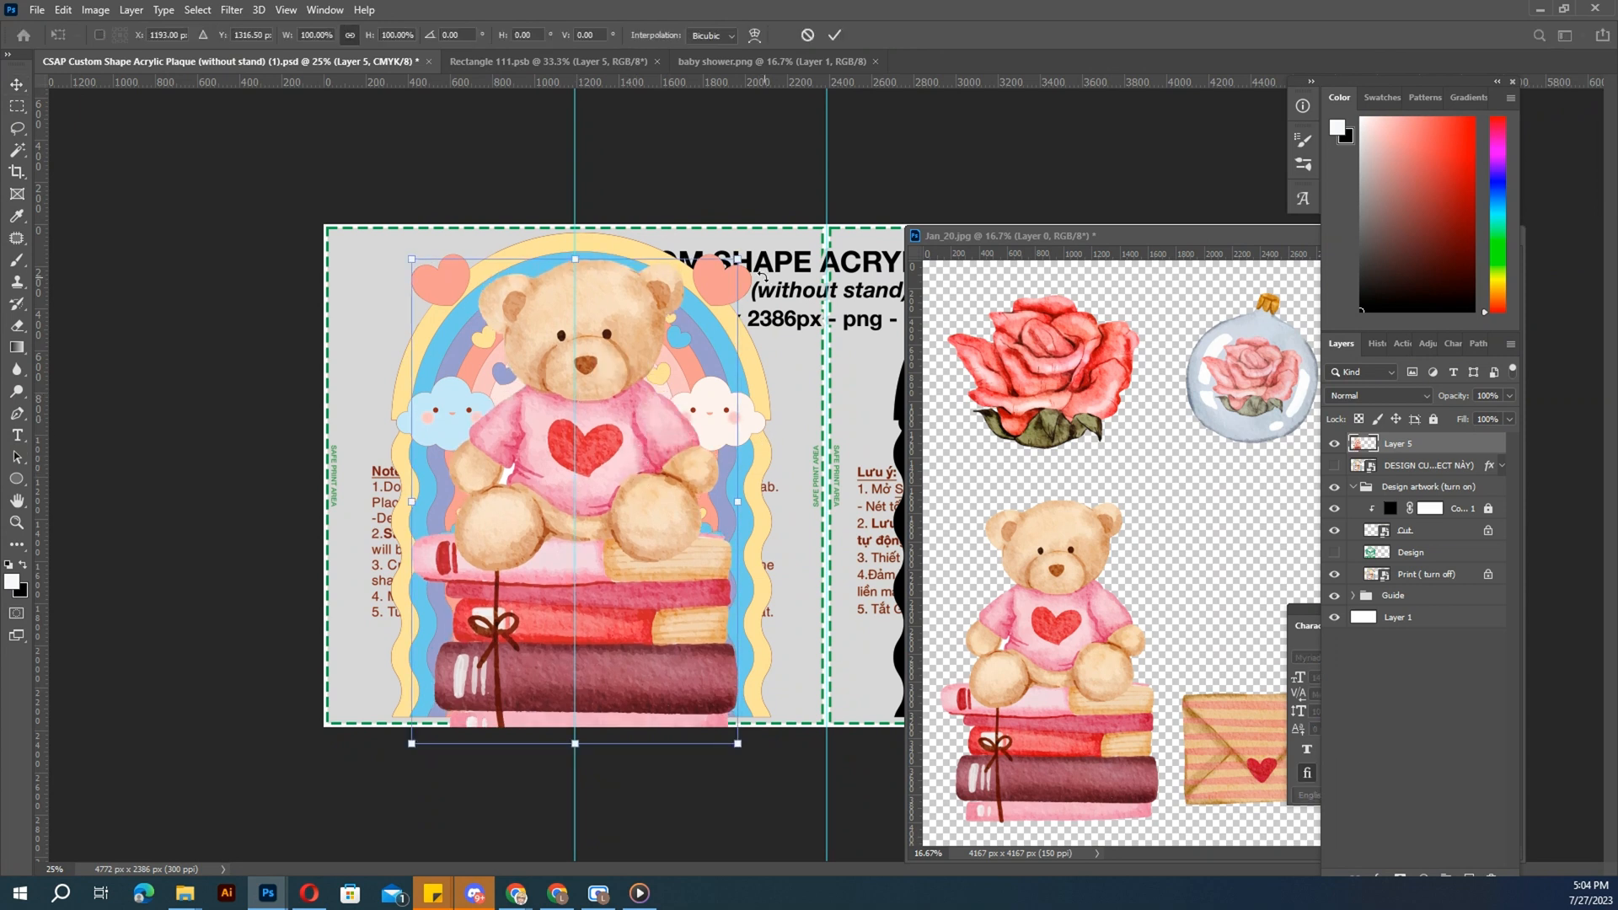
drag(741, 253, 700, 327)
drag(634, 409, 656, 376)
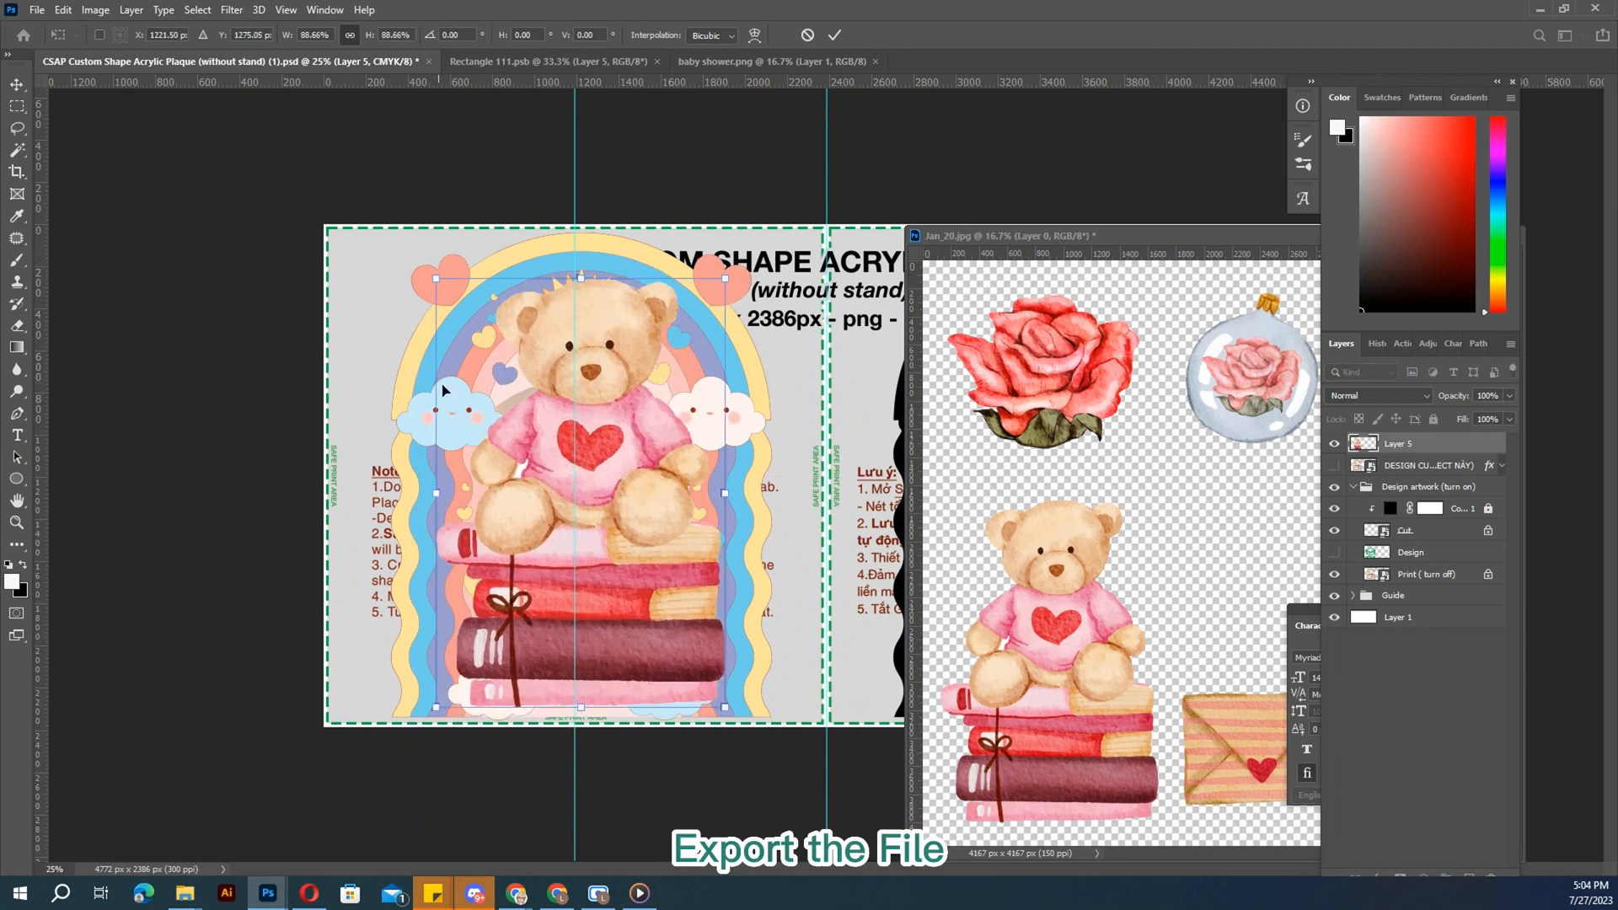
drag(608, 458, 603, 462)
key(Return)
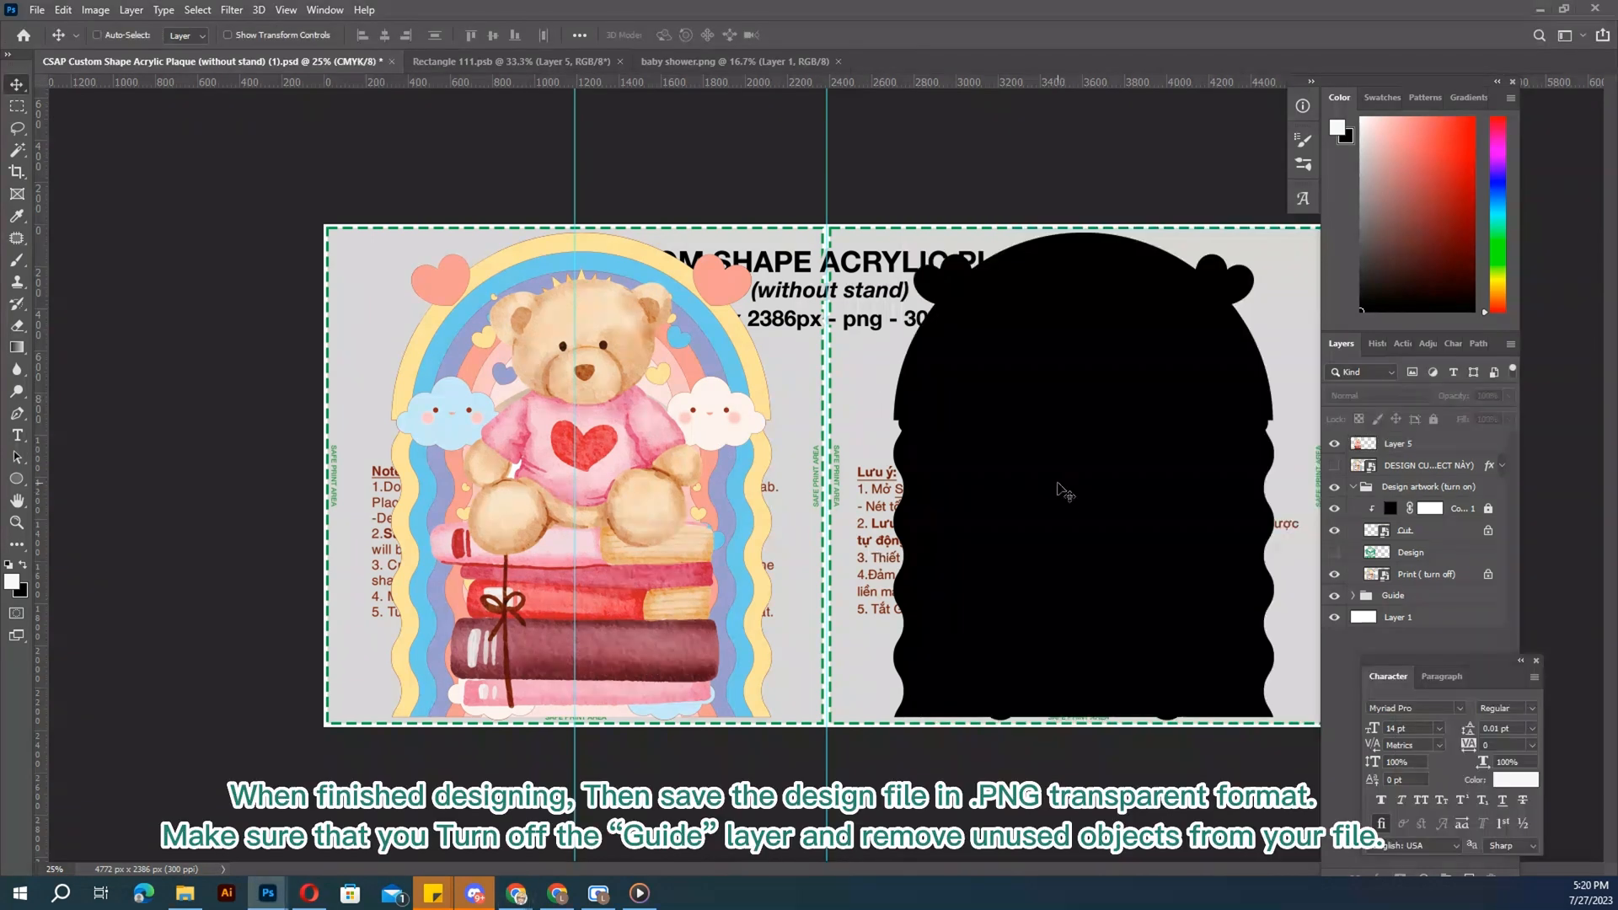
- Hide the Guide group and the white Layer 1 so only the print and cut designs remain
key(ctrl+plus)
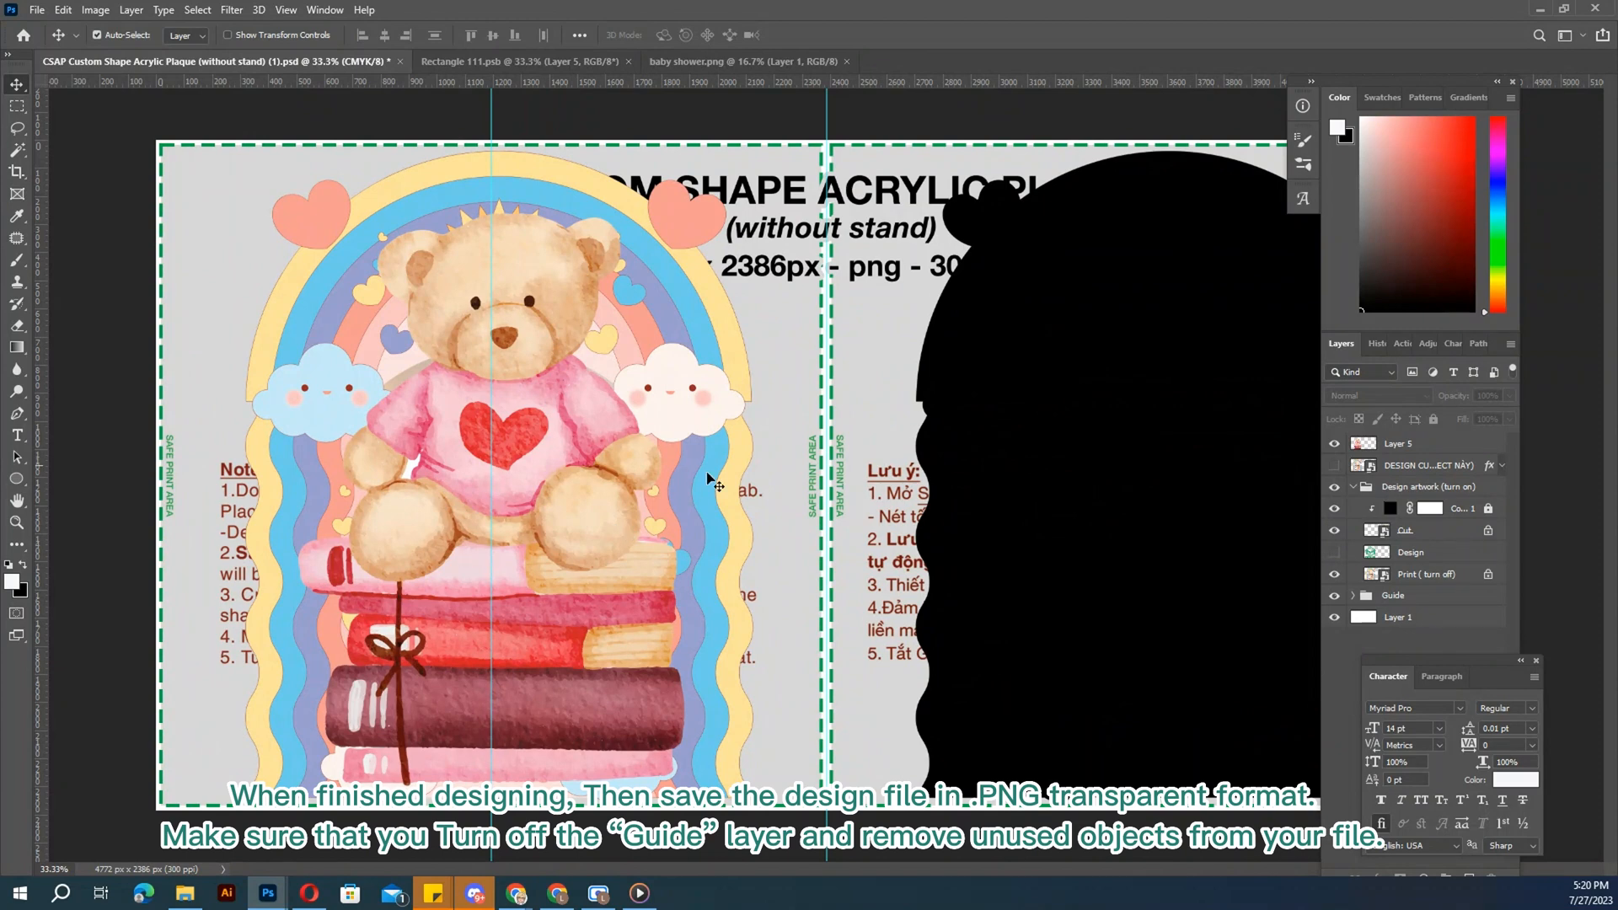
key(ctrl+minus)
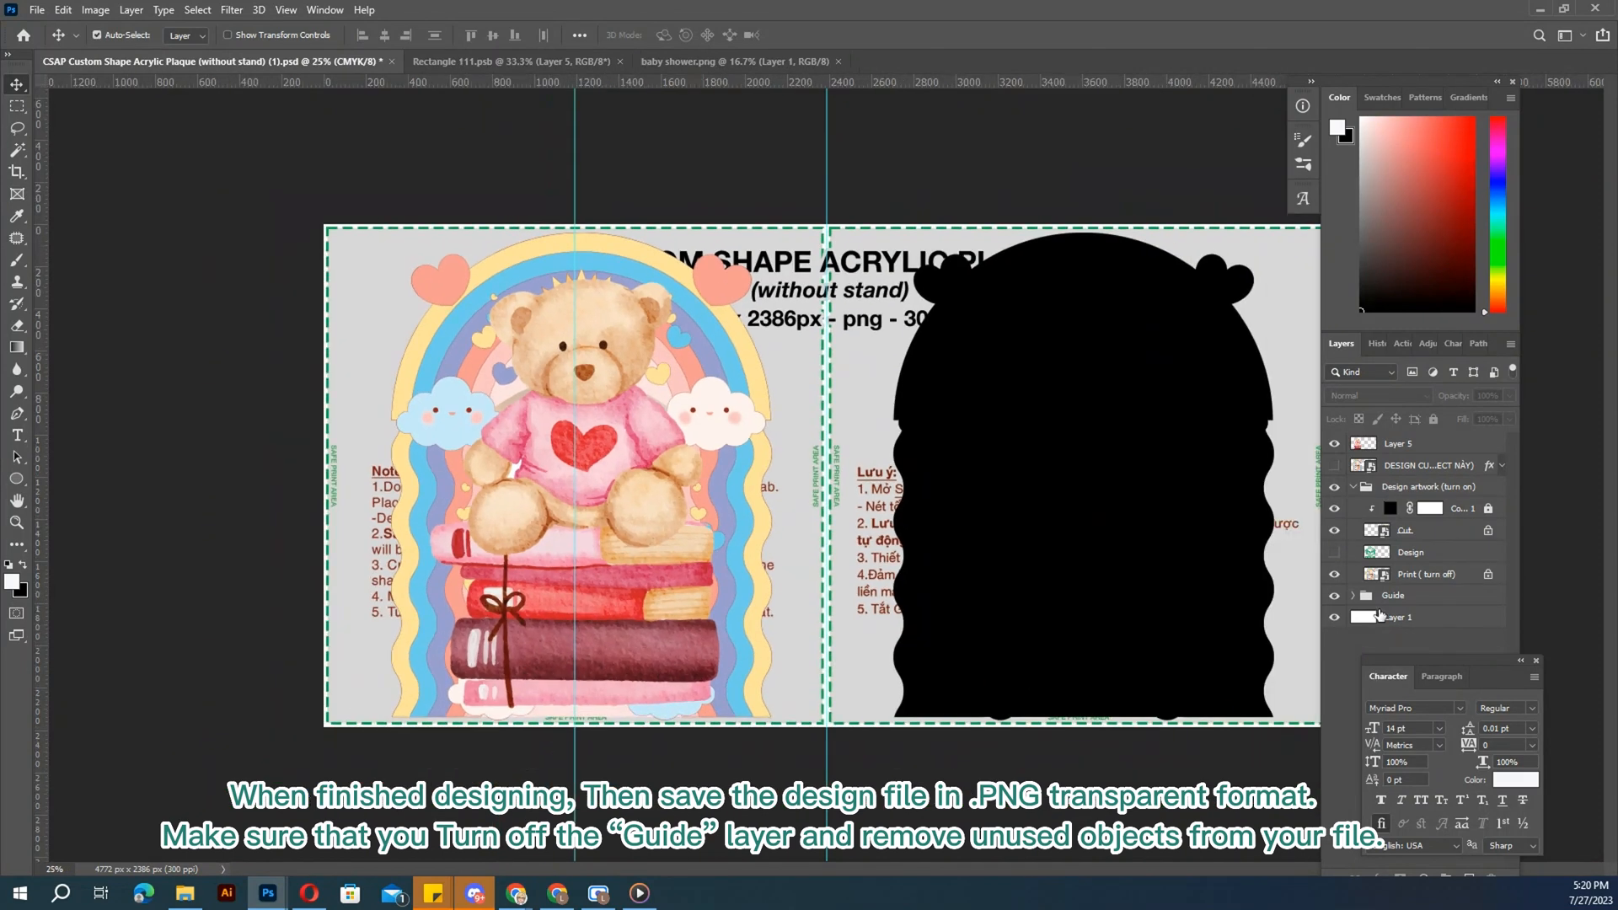
click(1334, 595)
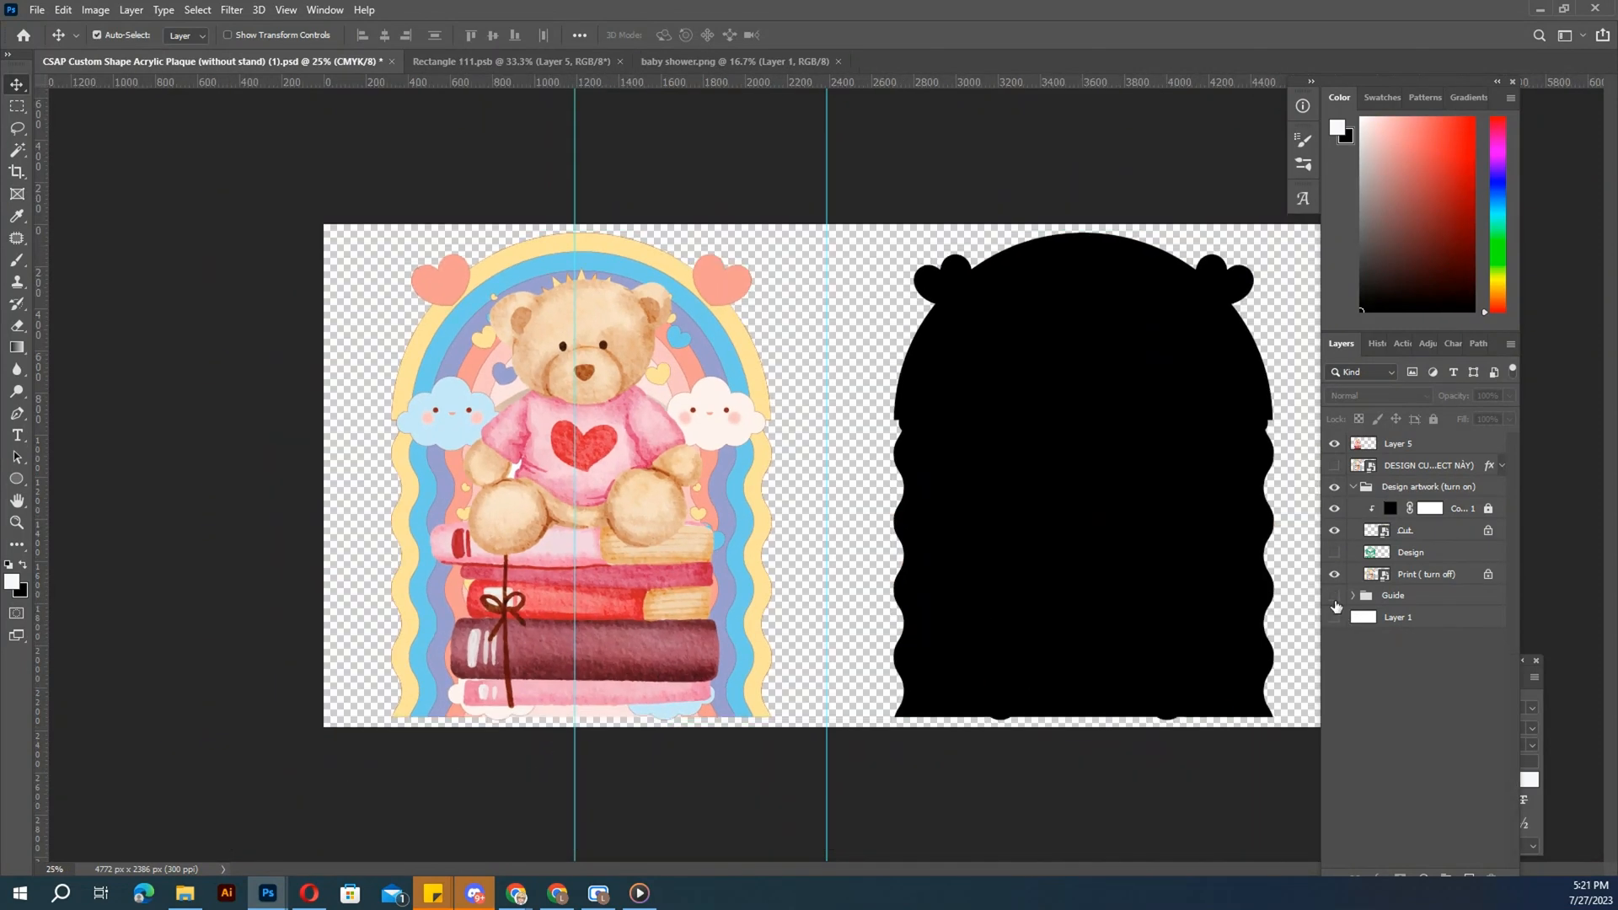
- Export the finished plaque design as a transparent PNG
click(37, 10)
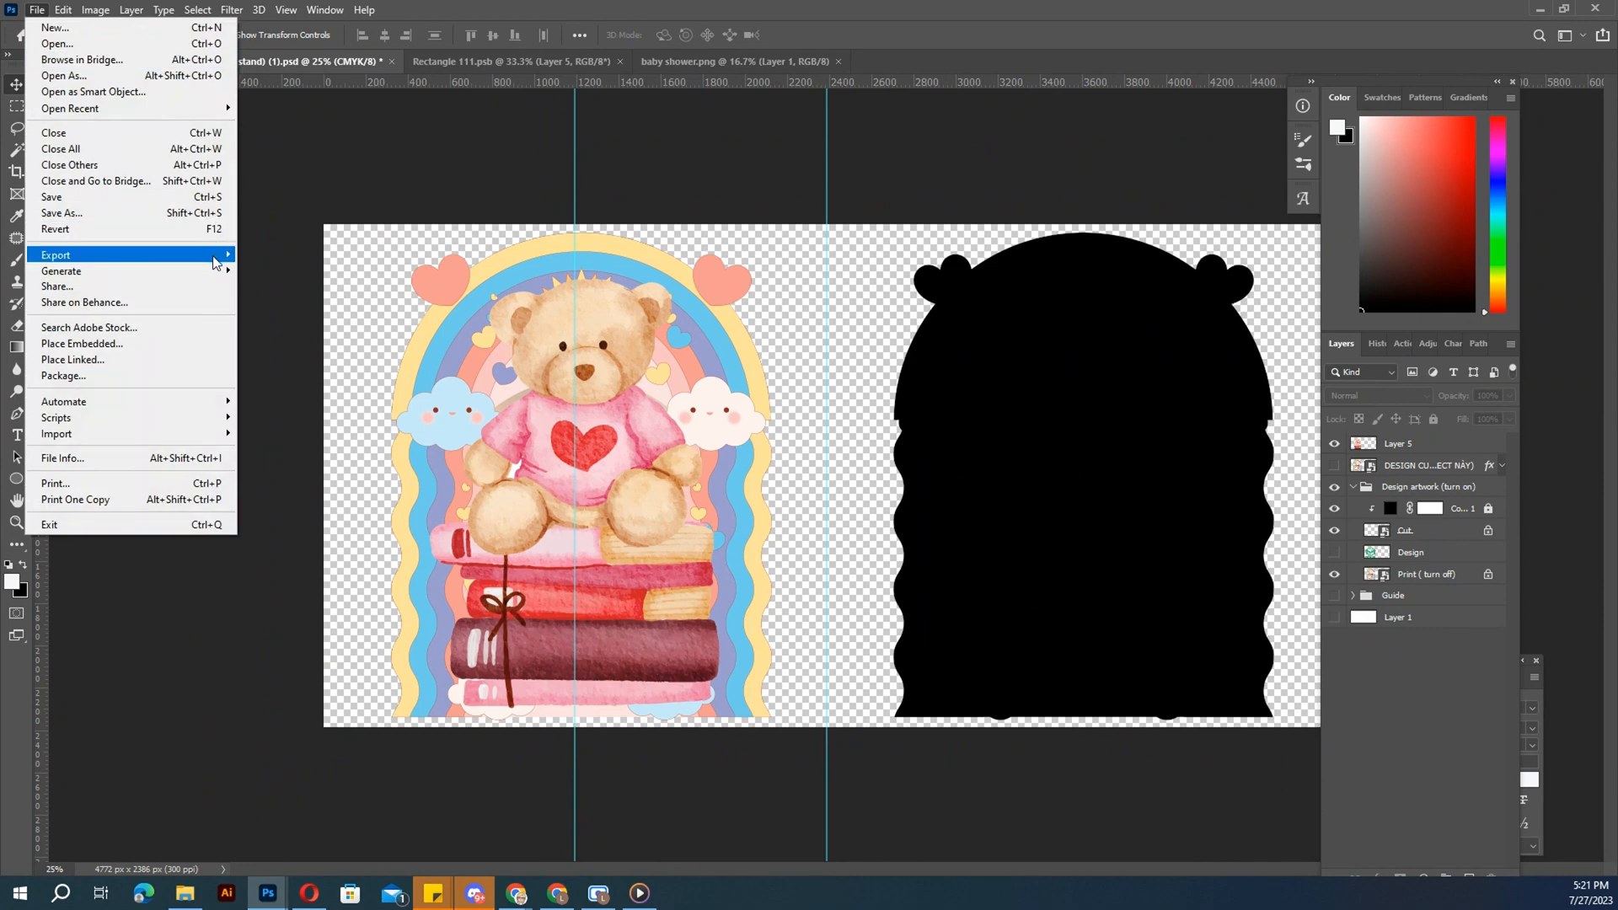
mouse_move(217, 255)
click(270, 255)
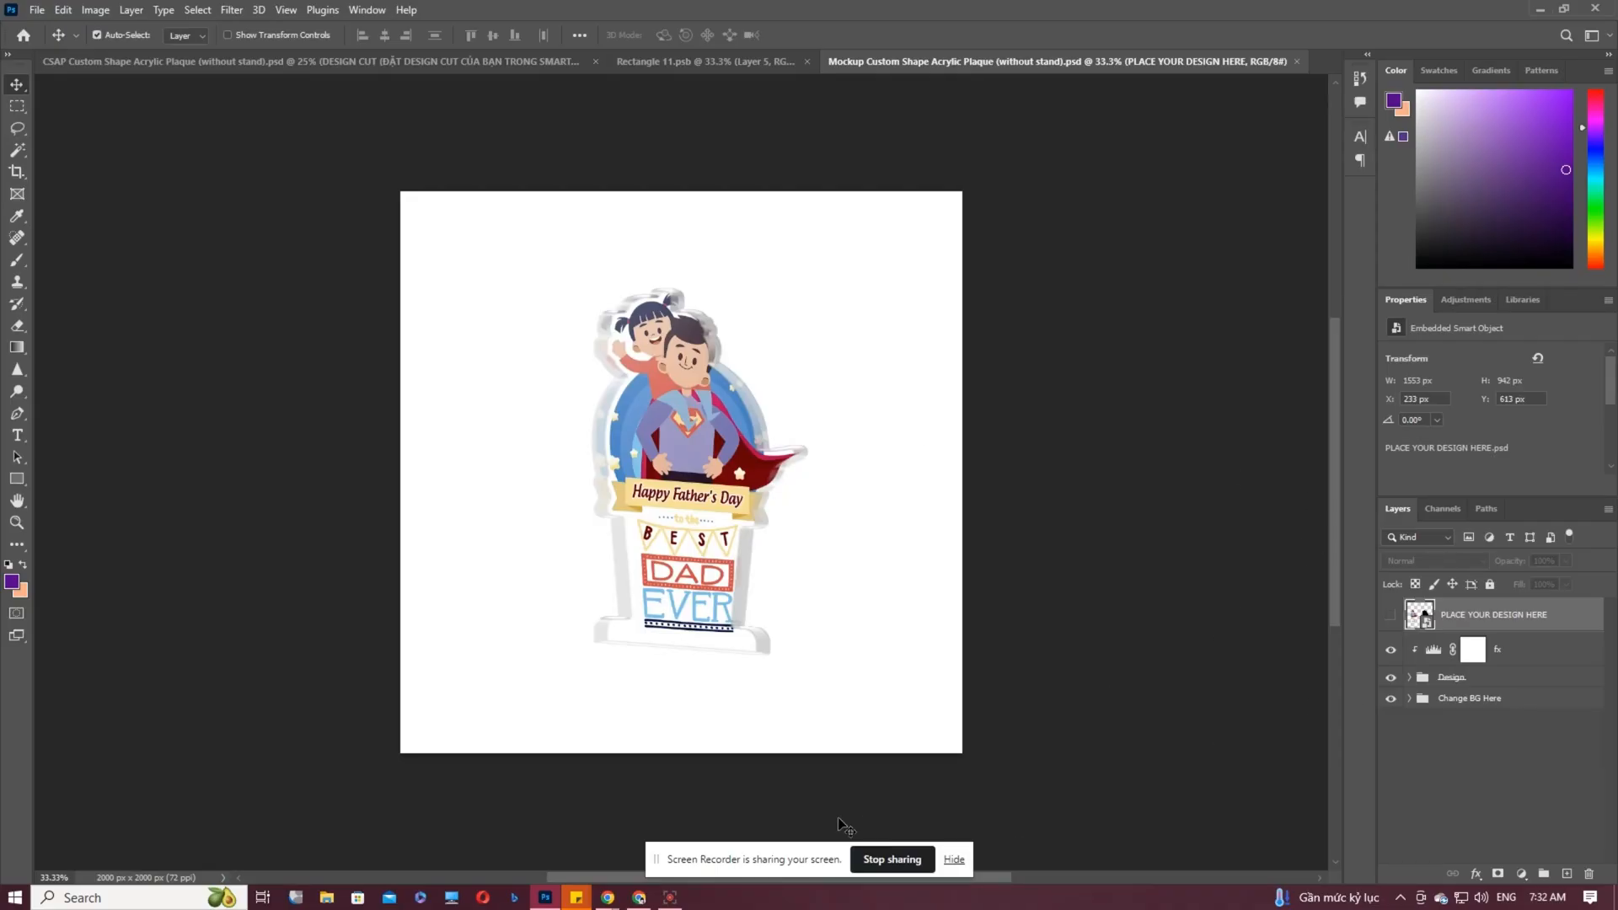
- Open the mockup's PLACE YOUR DESIGN HERE smart object and the print file CSAP Custom Shape Acrylic Plaque (without stand).png
double_click(1418, 614)
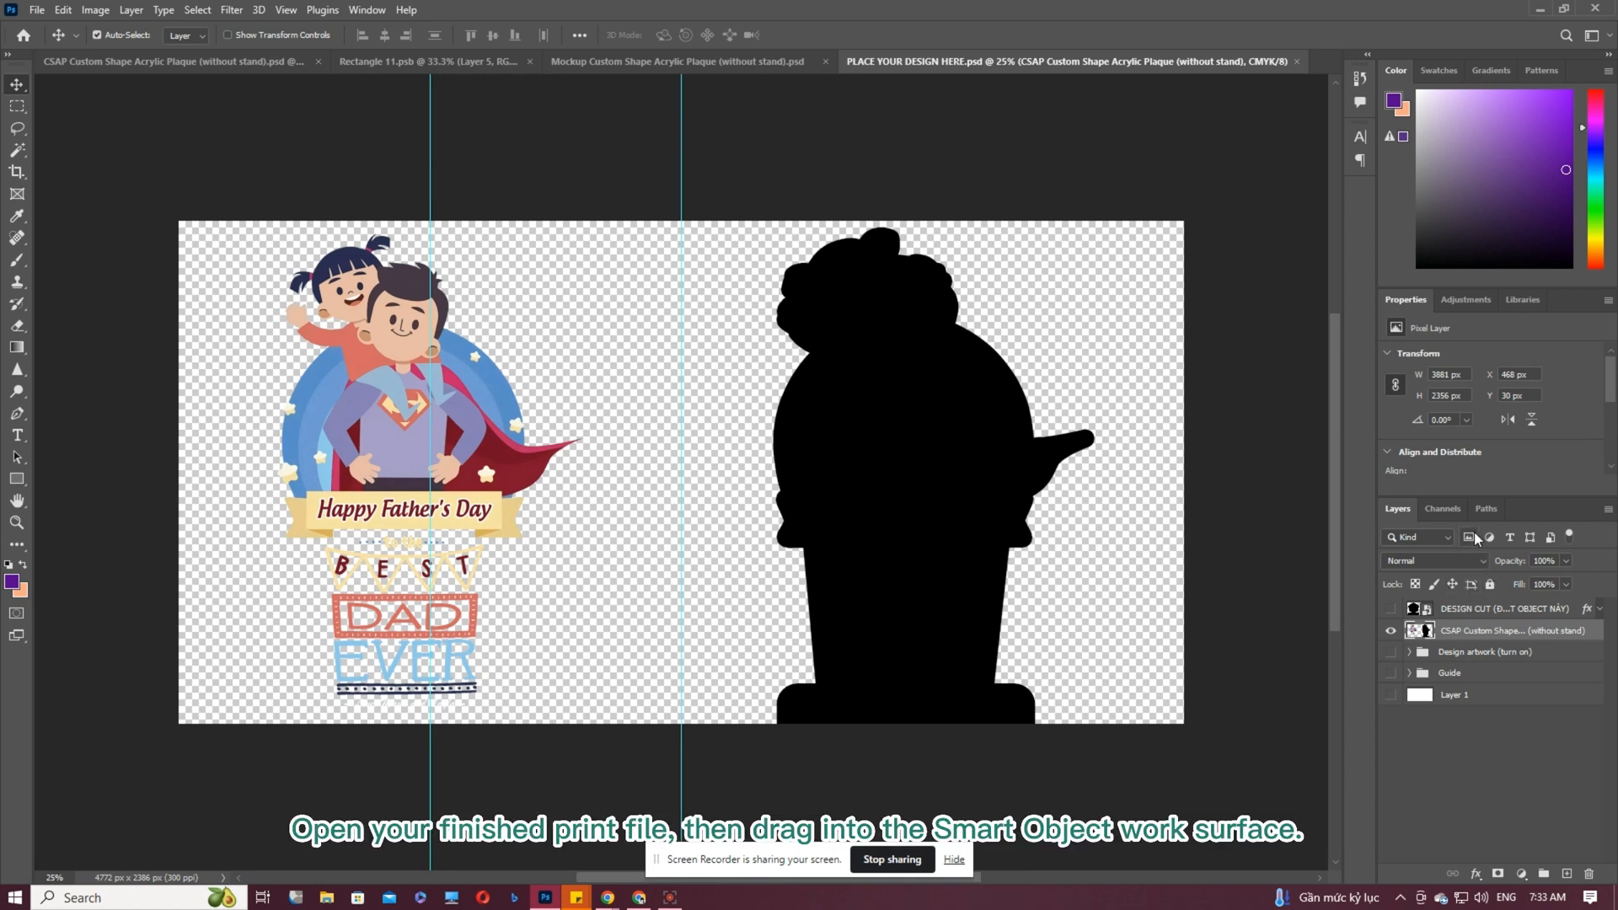
click(36, 10)
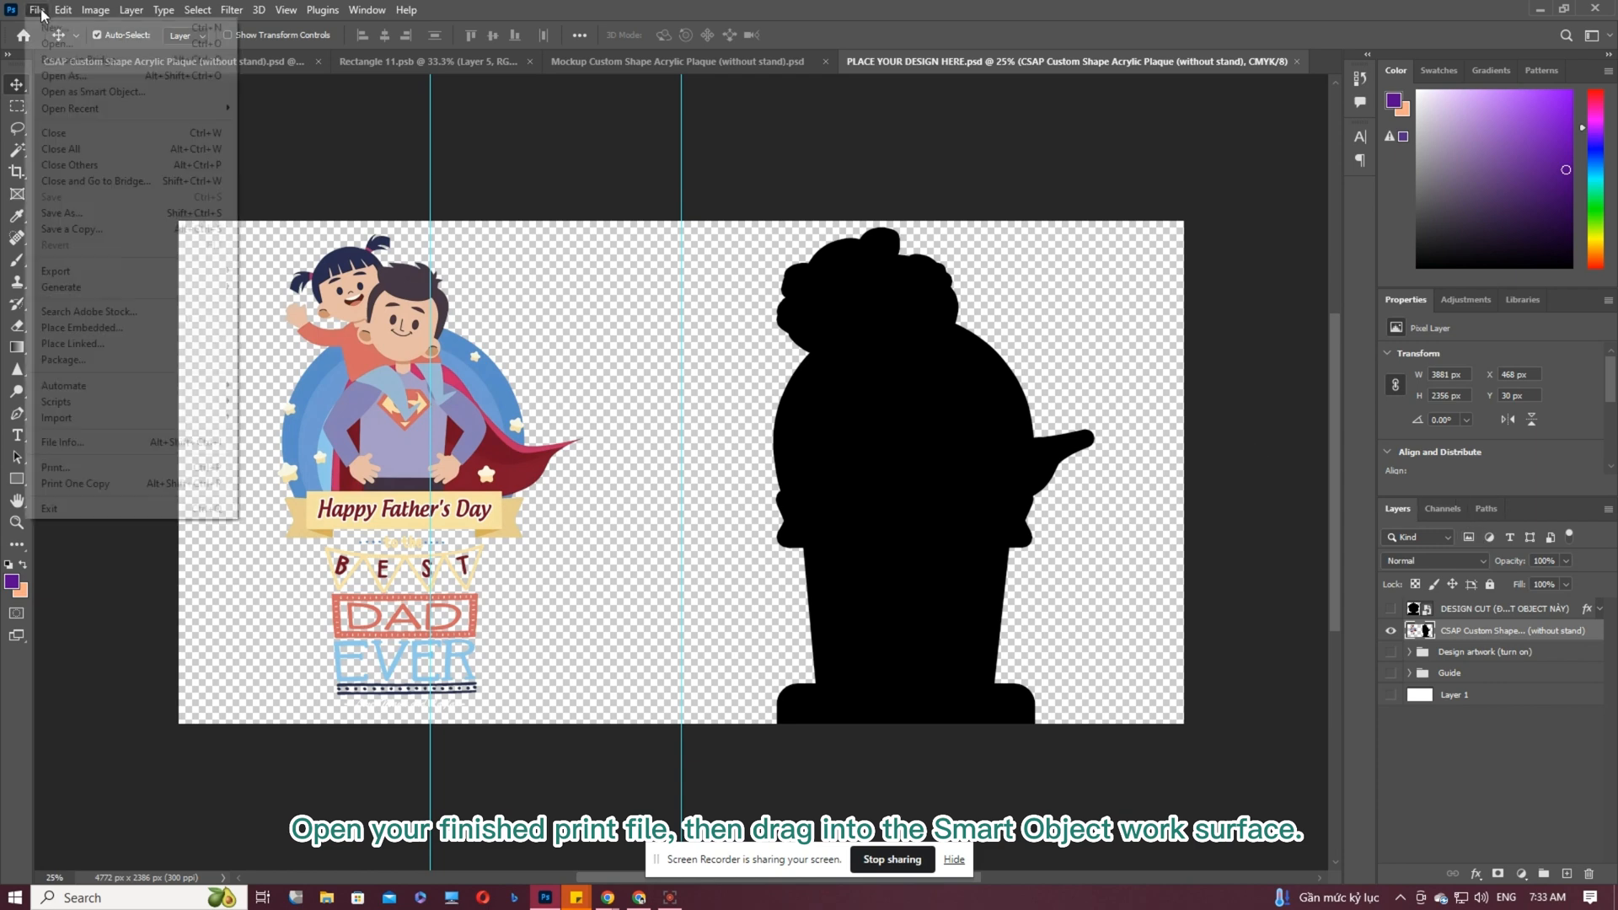
click(92, 45)
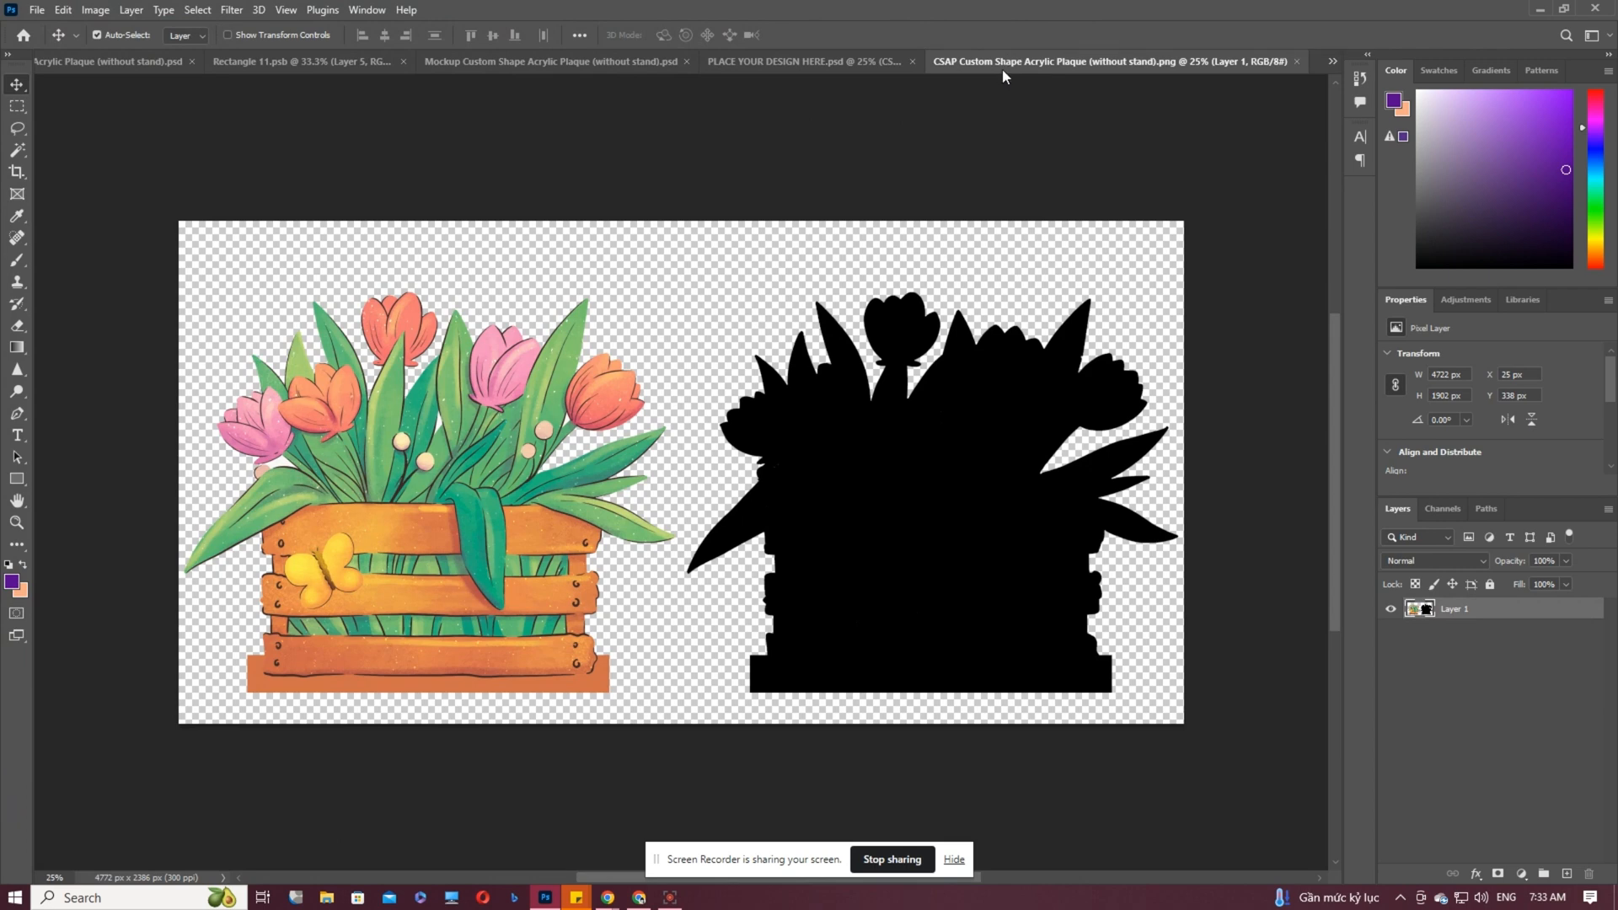
- Copy the tulip crate artwork with its black cut shape from the PNG into PLACE YOUR DESIGN HERE.psd and centre it on the canvas
drag(1003, 69, 929, 628)
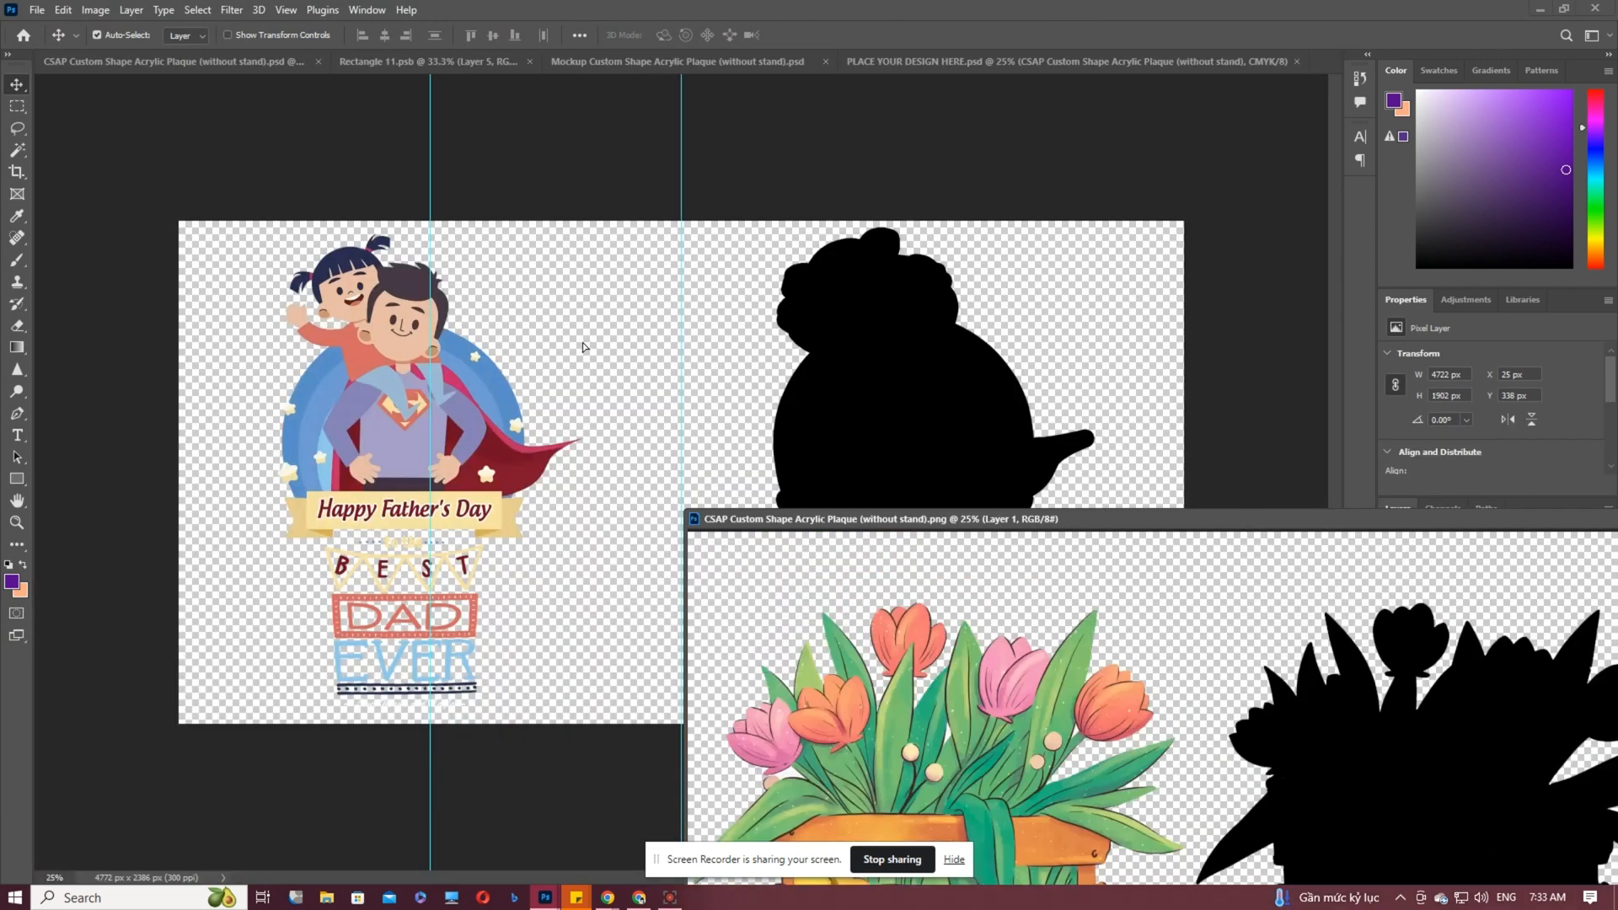
drag(583, 346, 583, 346)
drag(1491, 515, 887, 541)
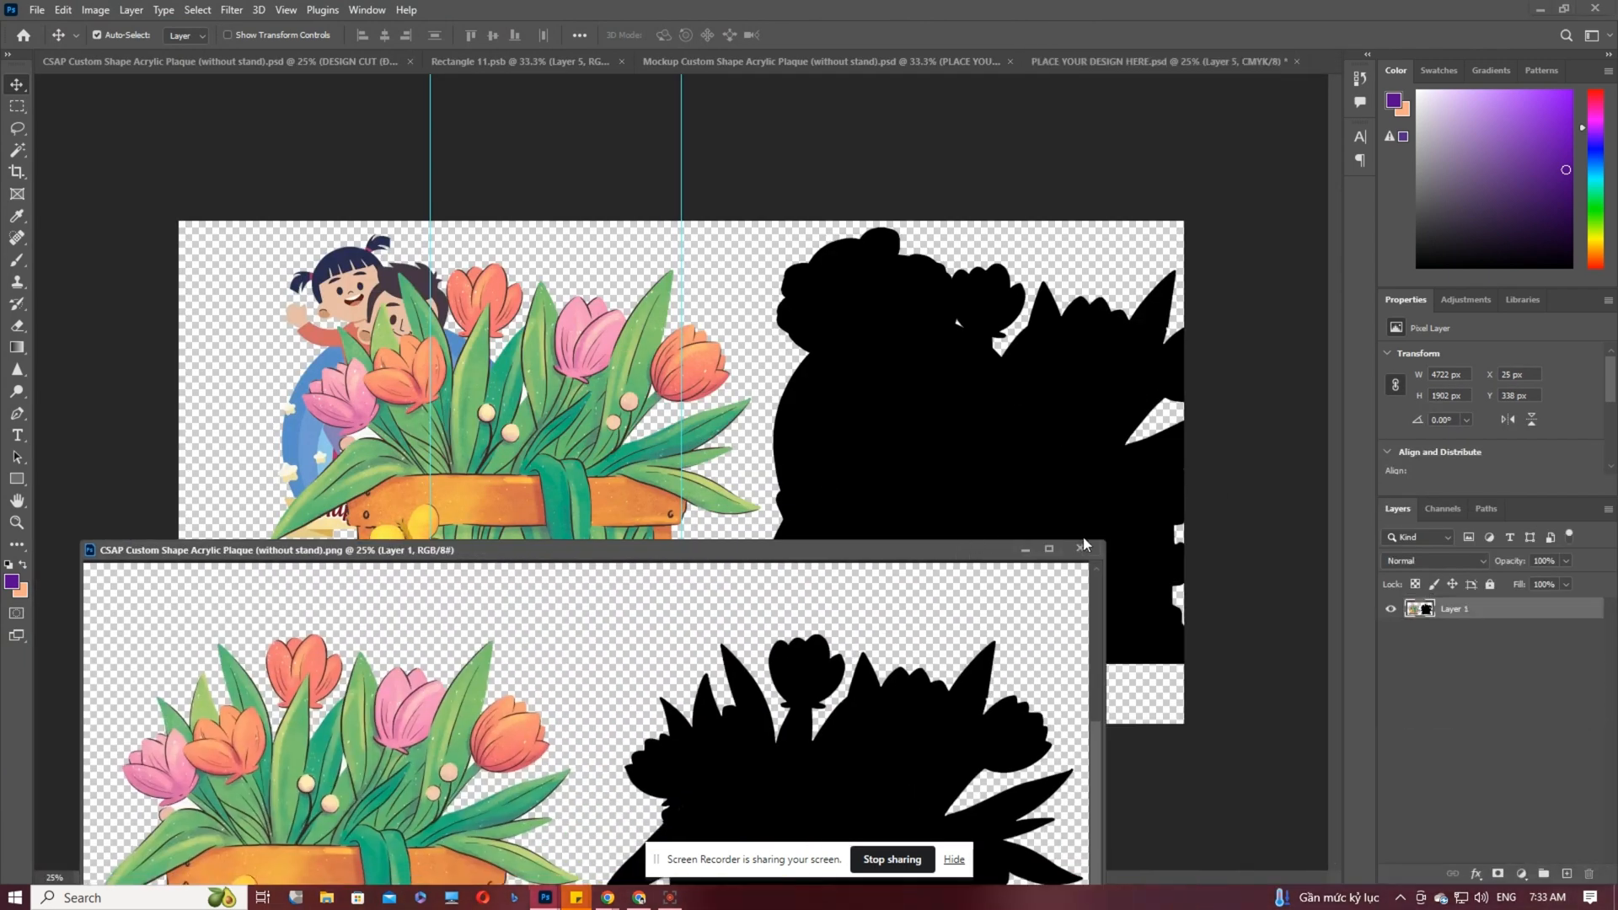
click(1079, 549)
drag(623, 413, 531, 403)
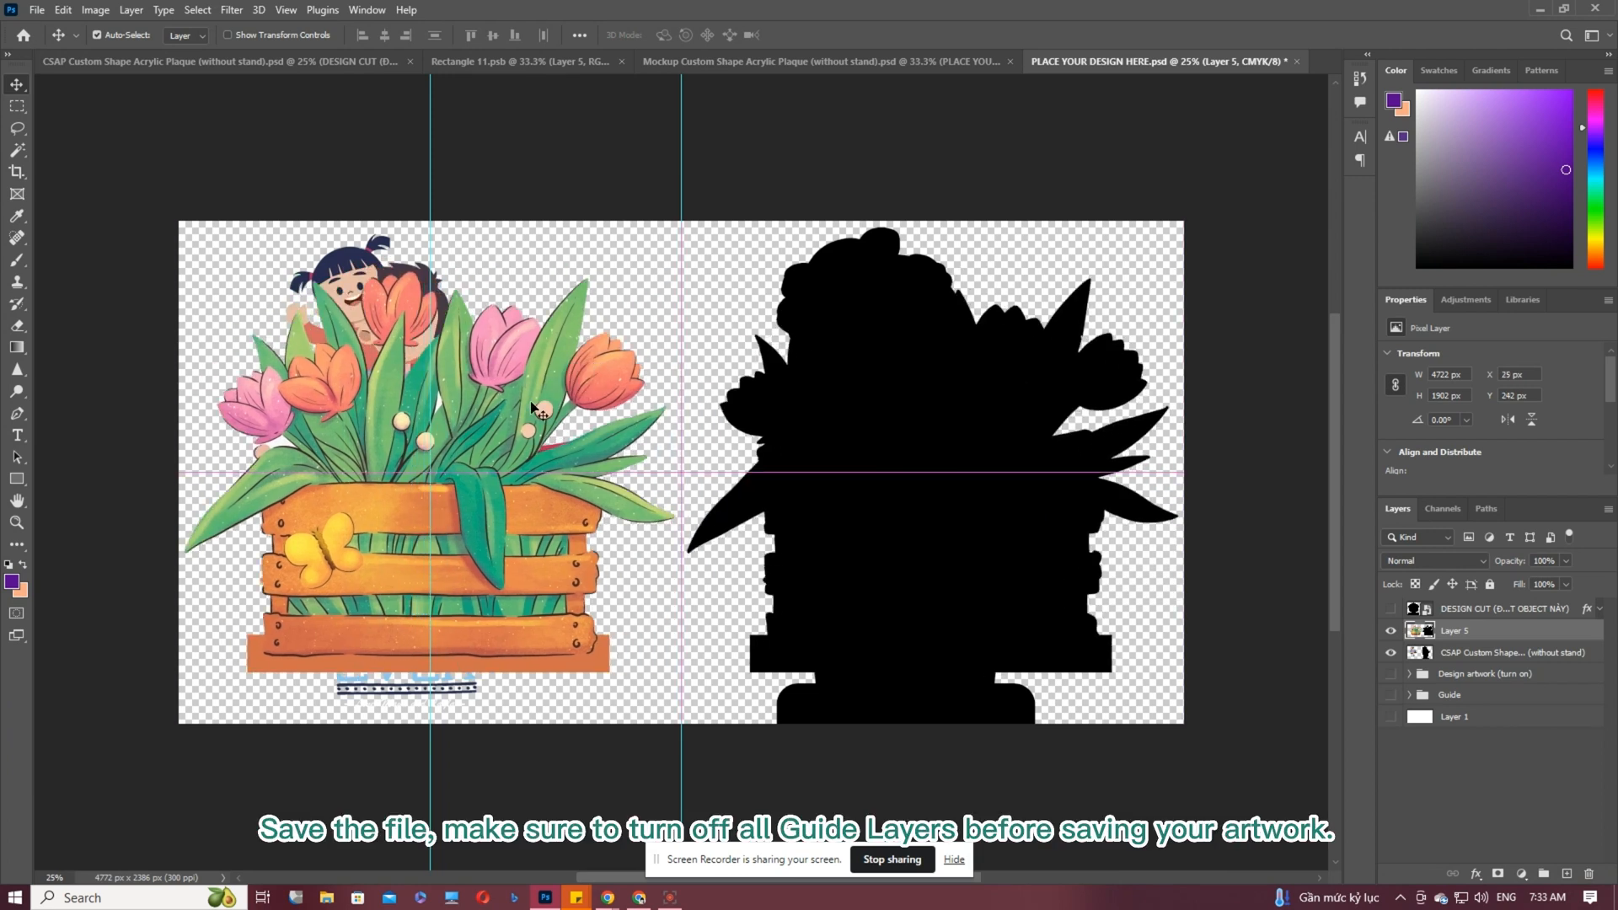
- Hide the old Father's Day design layer below the tulip artwork and save the smart object to update the mockup
click(1390, 653)
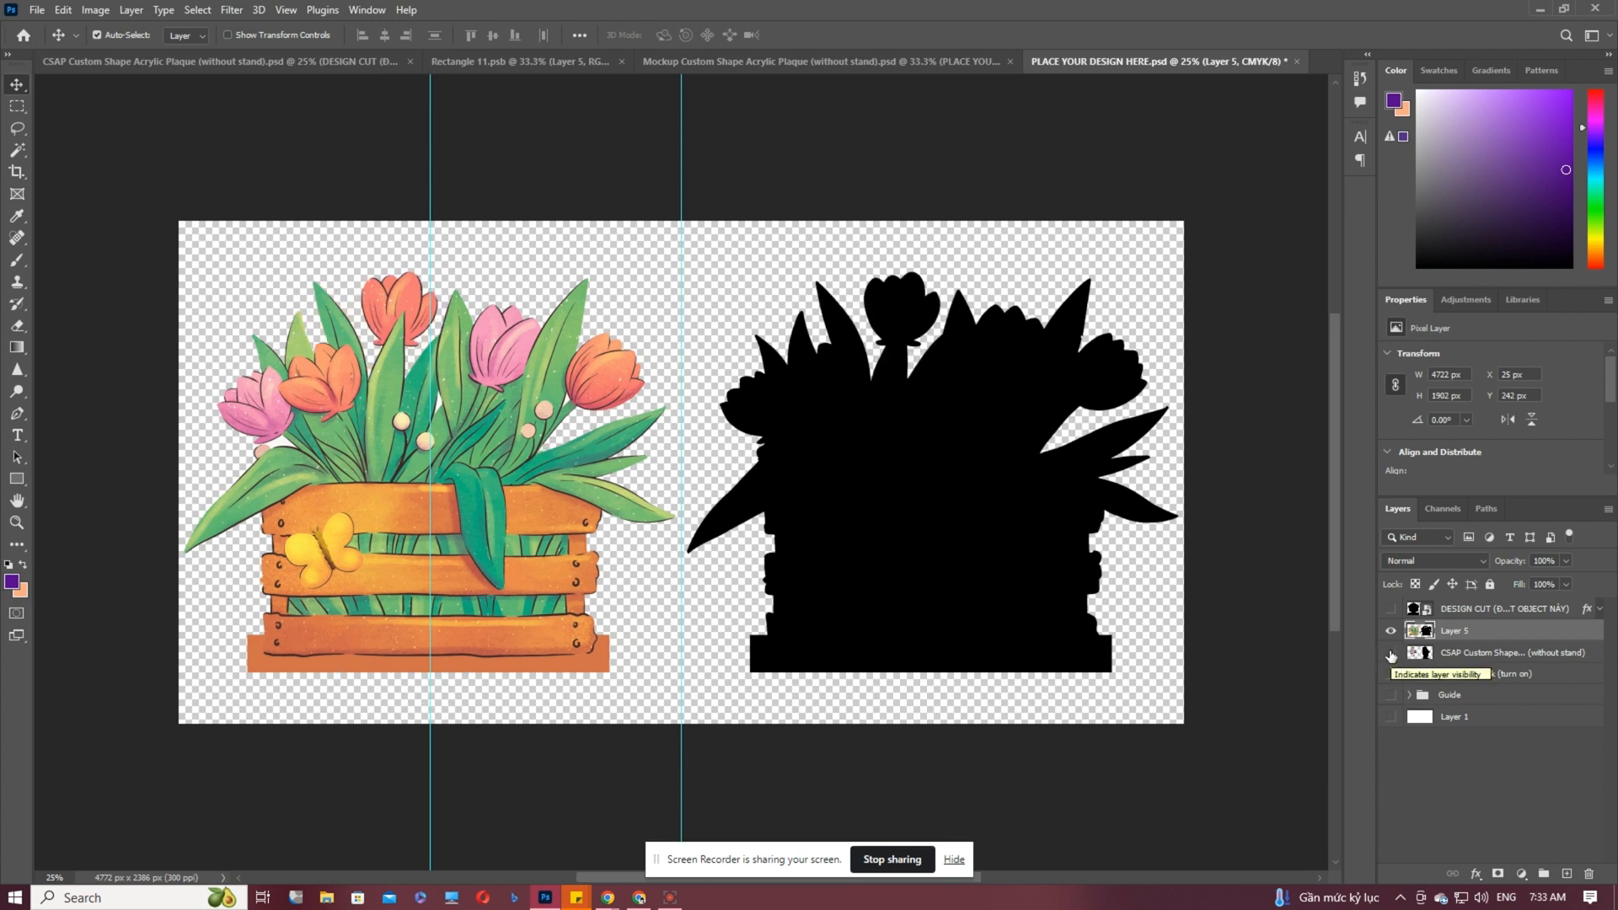
key(ctrl+s)
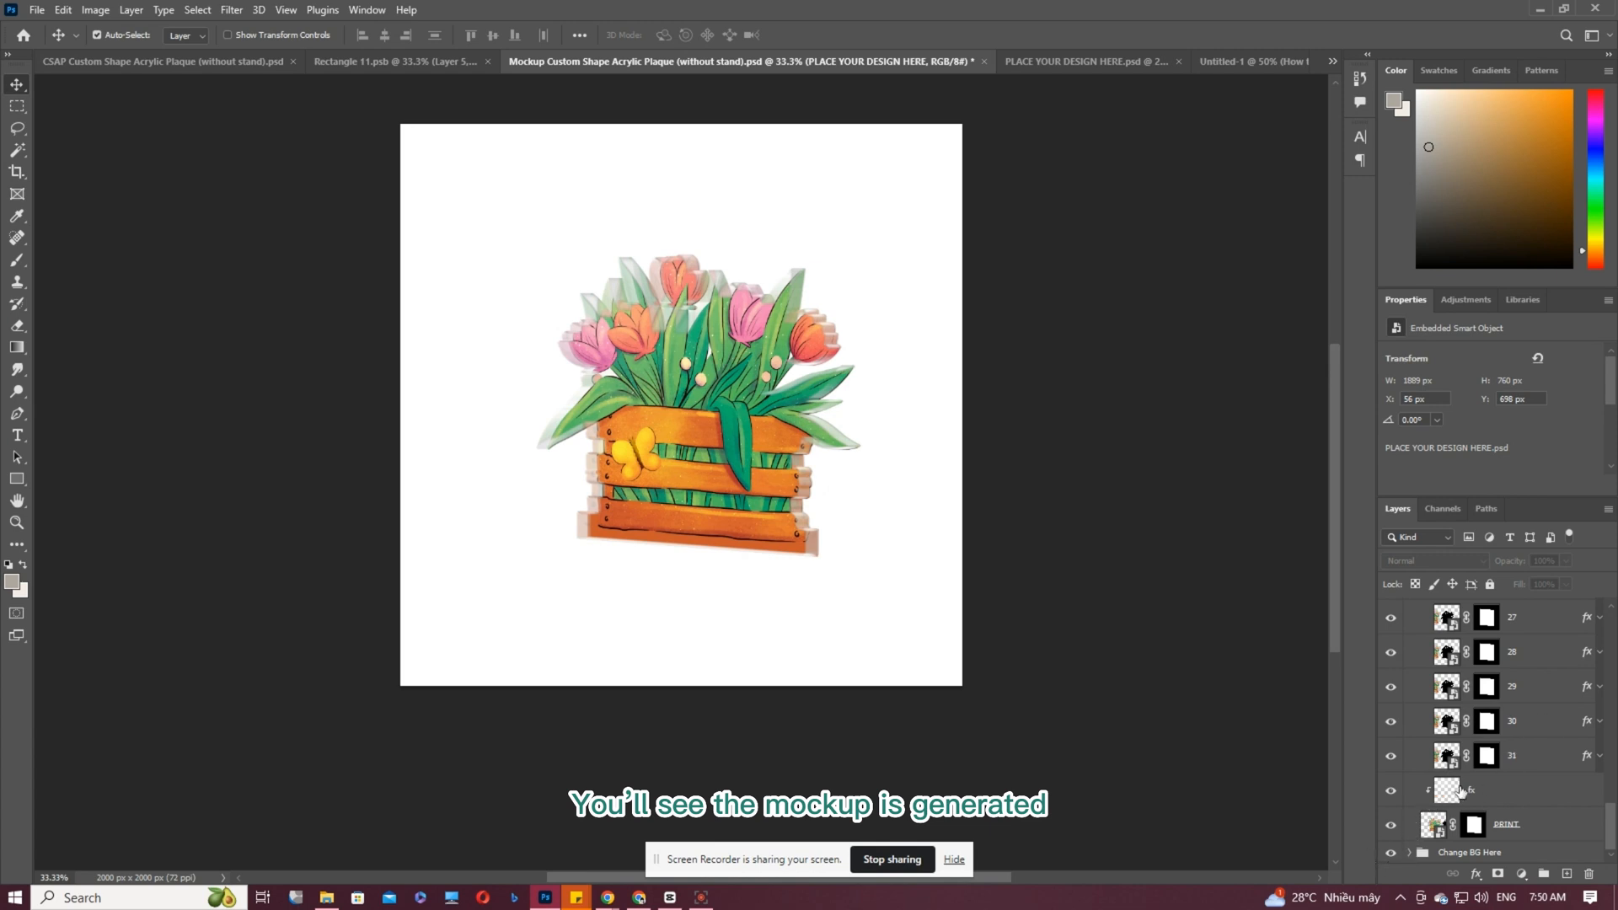
- Start saving out the tulip plaque mockup
scroll(1457, 792, up, 3)
click(42, 10)
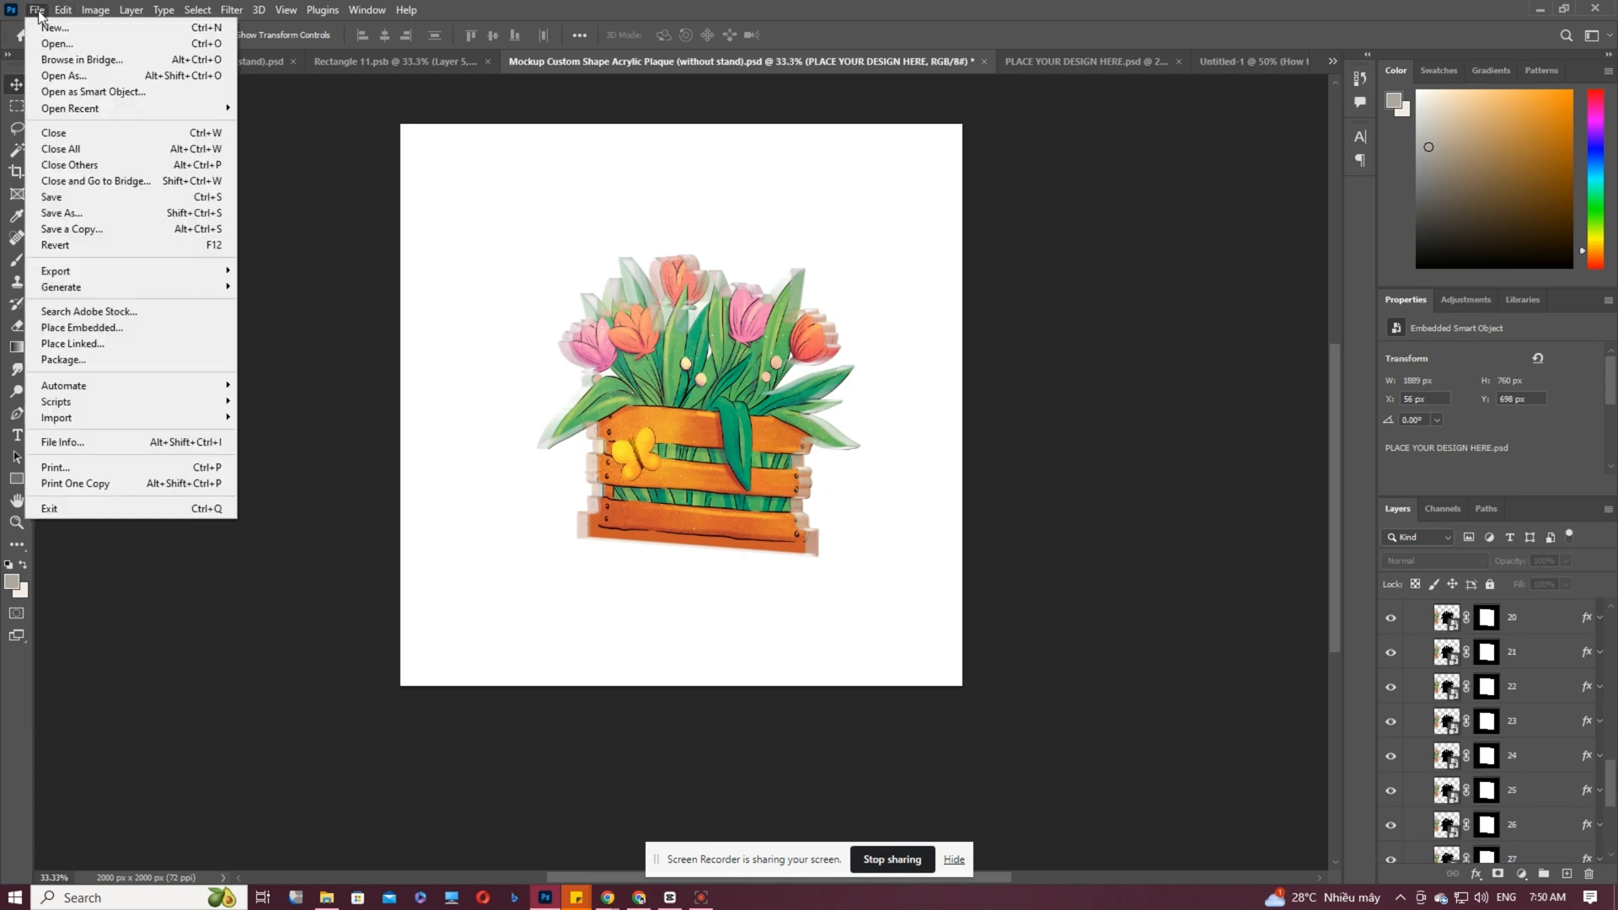